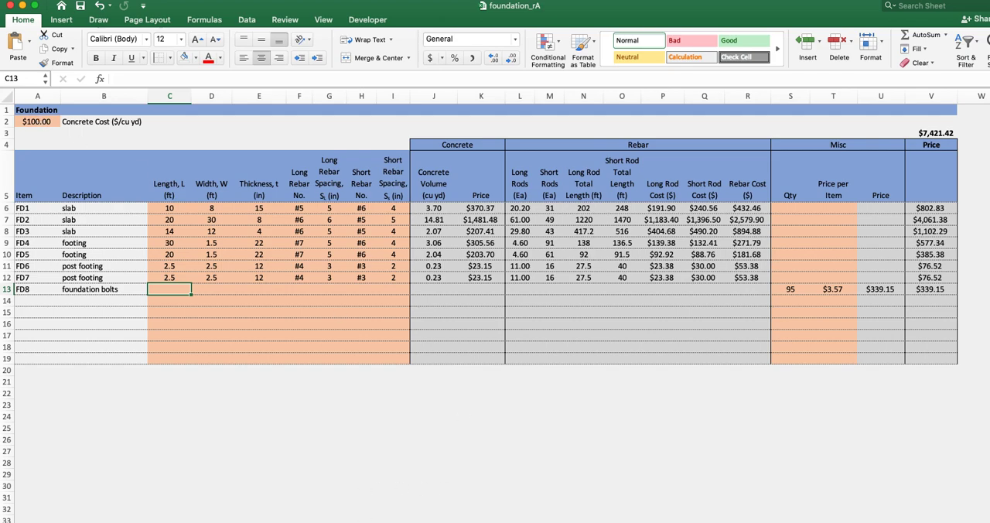
# - Review the concrete cost per cubic yard, item codes FD1 to FD8 and their descriptions in the Foundation sheet
pyautogui.click(46, 123)
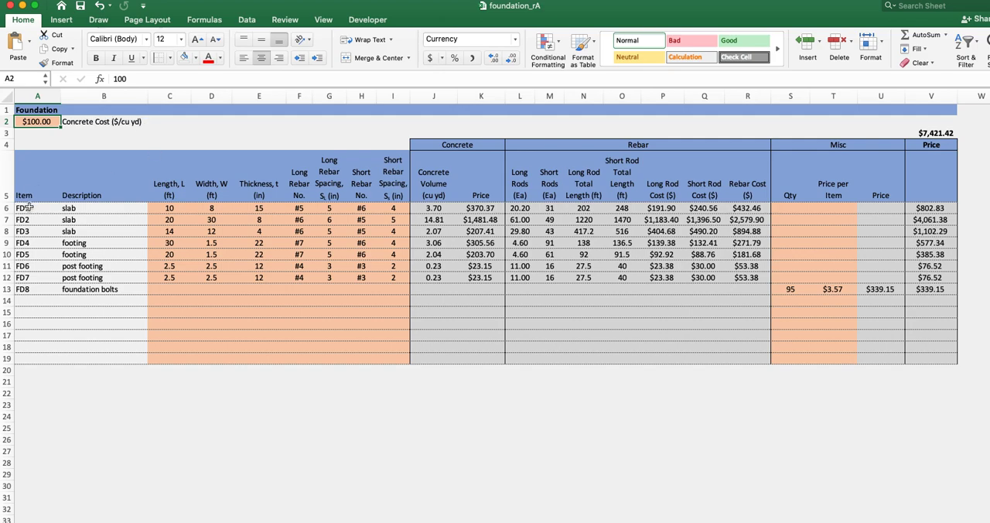
pyautogui.moveTo(26, 207); pyautogui.dragTo(29, 289)
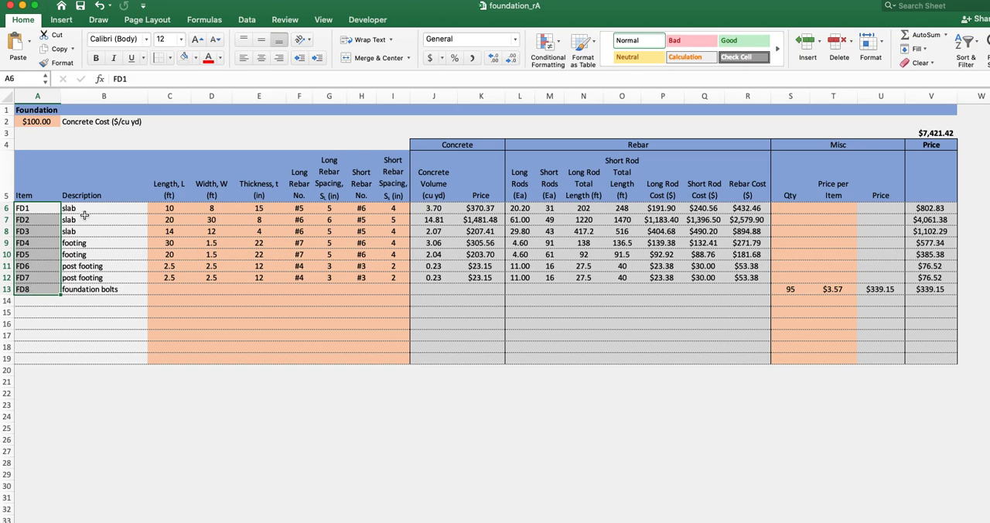
pyautogui.moveTo(85, 209); pyautogui.dragTo(87, 287)
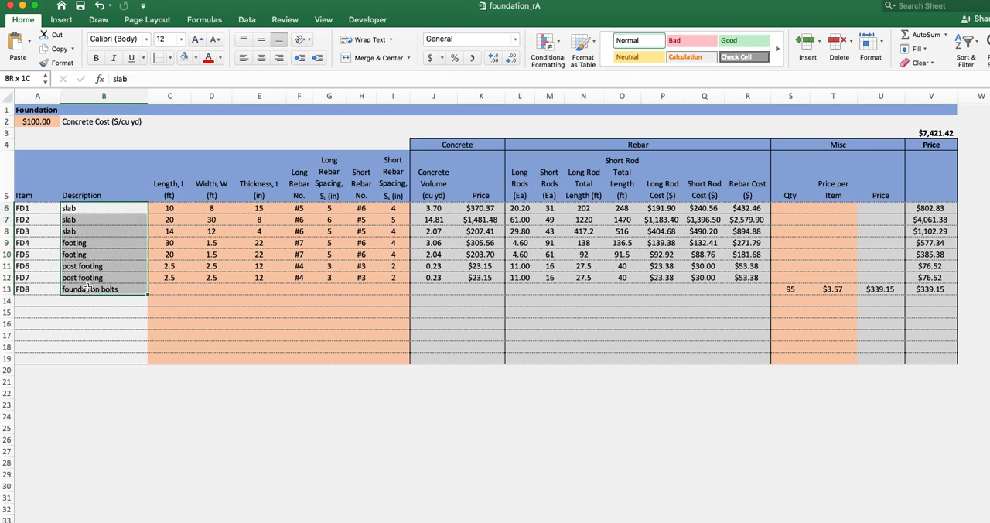
pyautogui.click(82, 210)
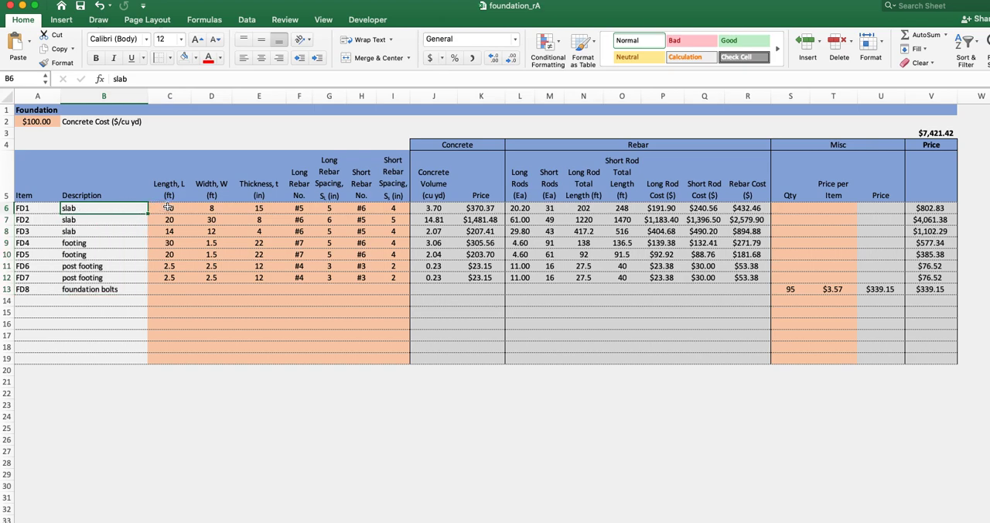
# - Examine the length, width and thickness columns, comparing them with the dimensions on the slab diagram and FD1's entries
pyautogui.click(168, 208)
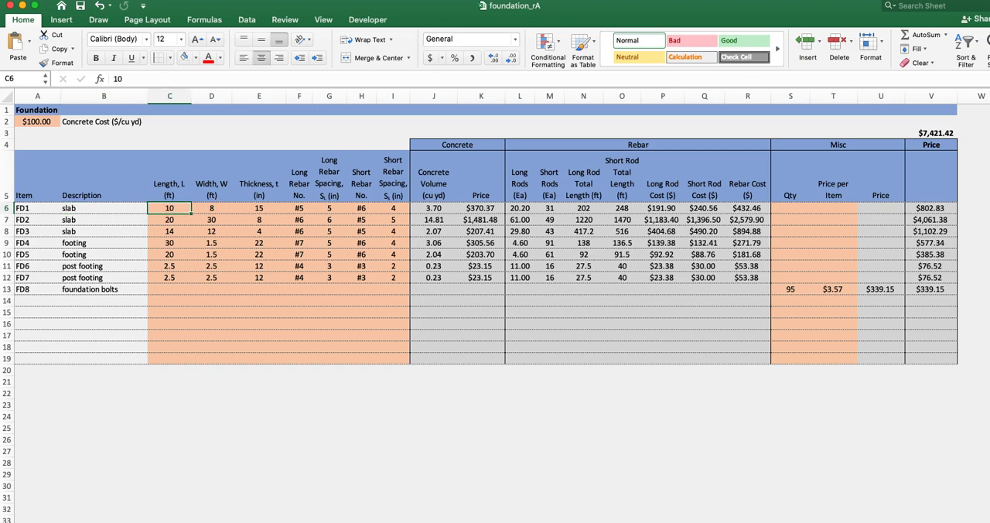
pyautogui.hscroll(10, 495, 232)
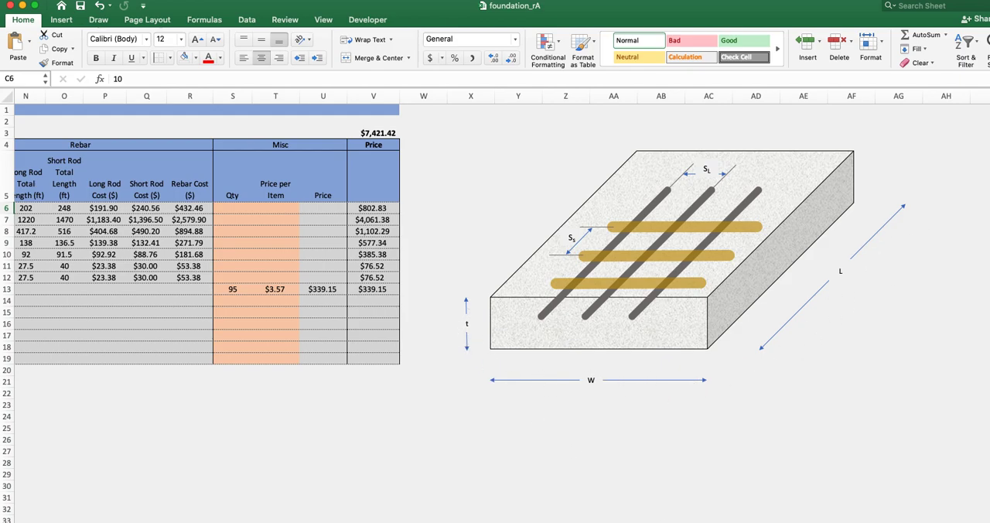
pyautogui.hscroll(-10, 466, 324)
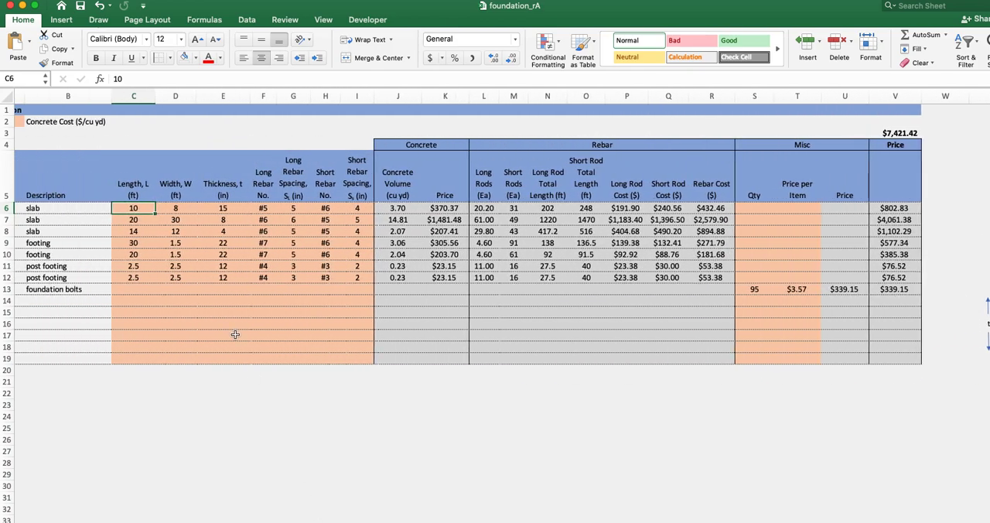
pyautogui.moveTo(128, 181); pyautogui.dragTo(132, 277)
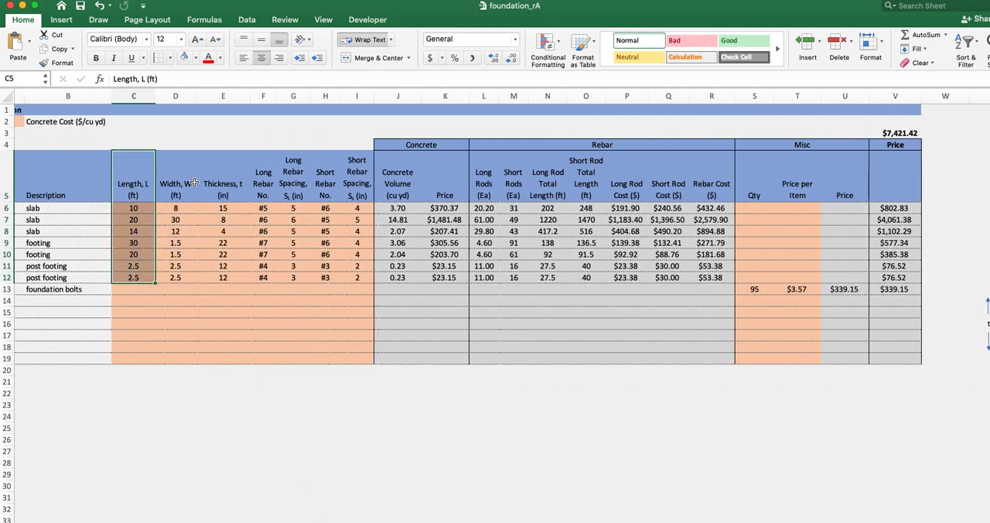
pyautogui.moveTo(184, 182); pyautogui.dragTo(175, 275)
pyautogui.moveTo(224, 186); pyautogui.dragTo(222, 276)
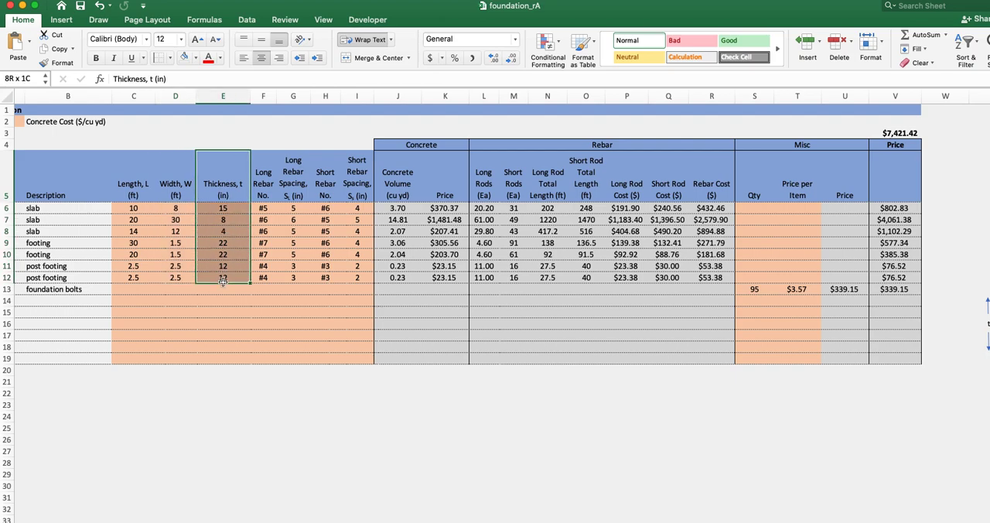
pyautogui.click(136, 208)
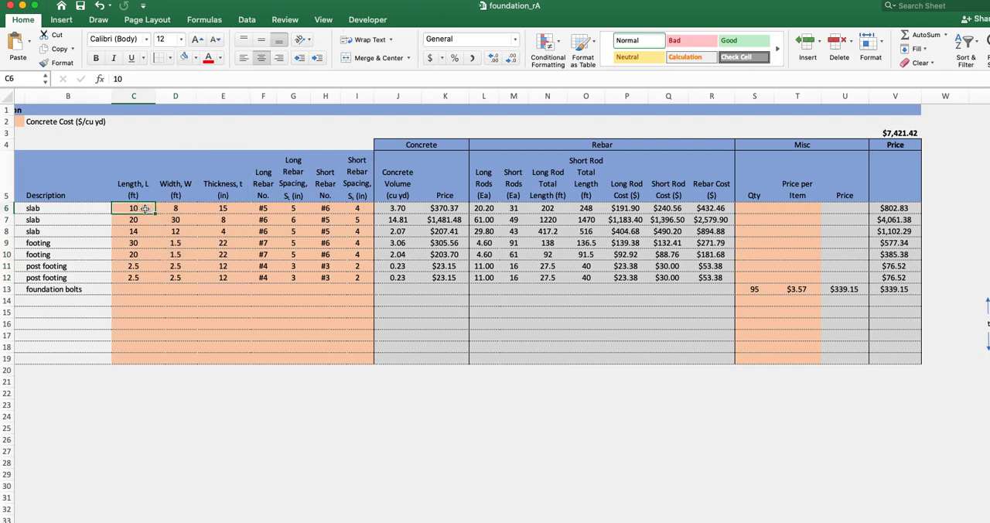
pyautogui.click(178, 208)
pyautogui.click(224, 209)
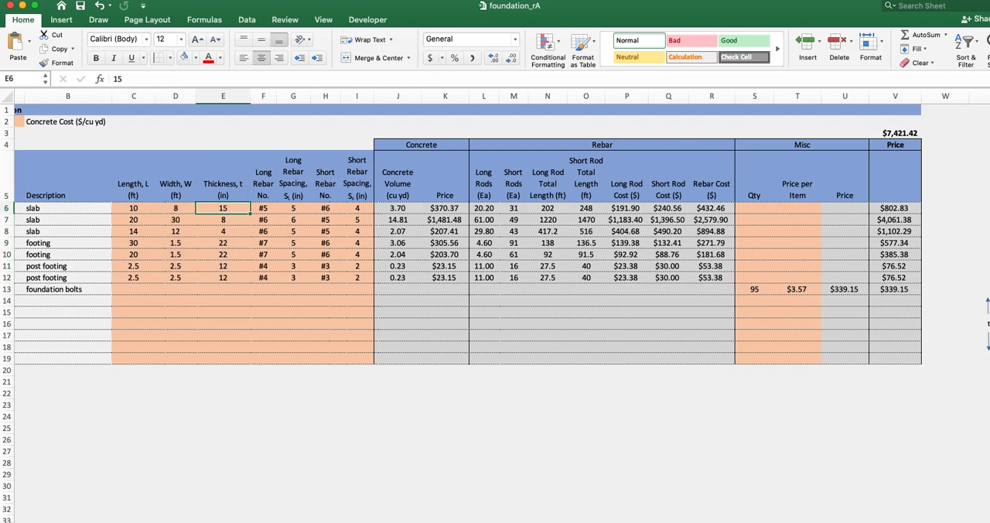
pyautogui.hscroll(-2, 496, 232)
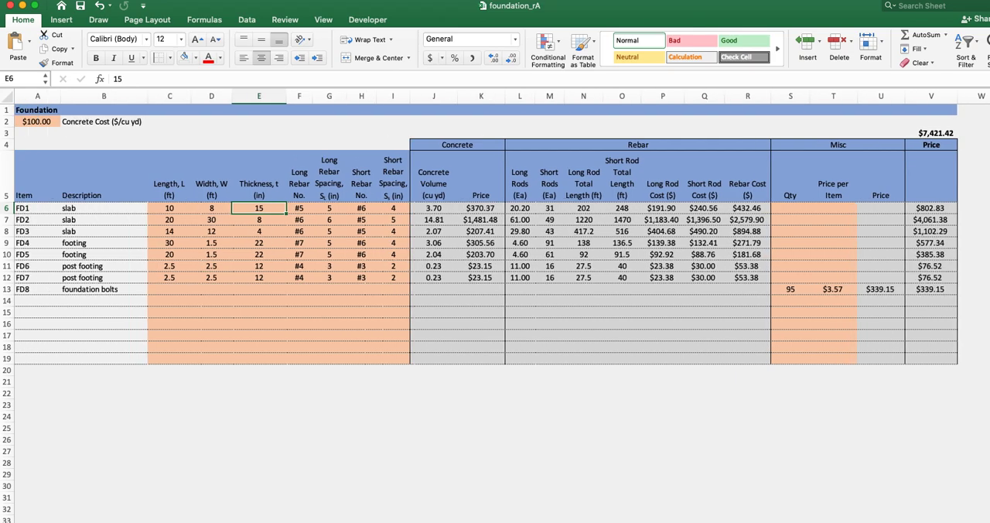
# - Examine the Long Rebar No. column and view the available bar sizes for slab FD1 without changing it
pyautogui.click(304, 186)
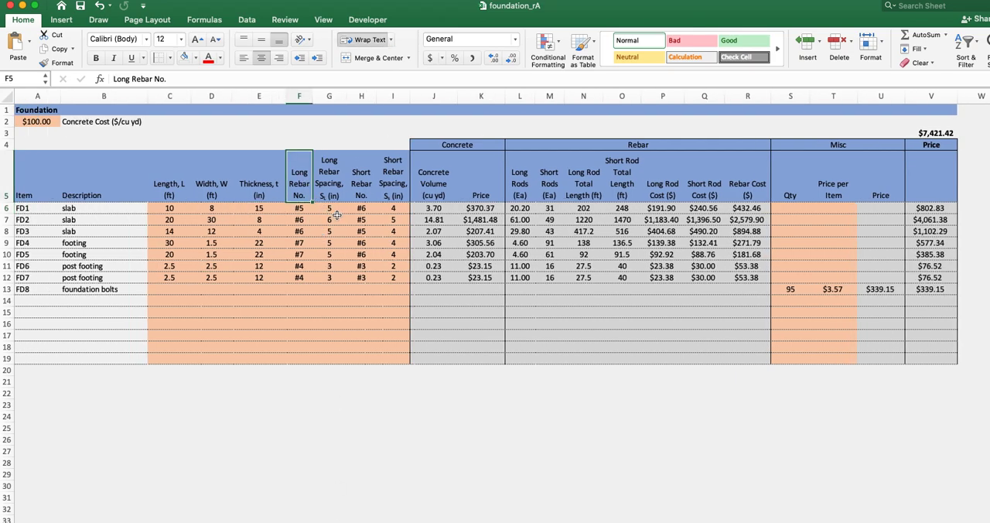
pyautogui.click(302, 210)
pyautogui.click(316, 210)
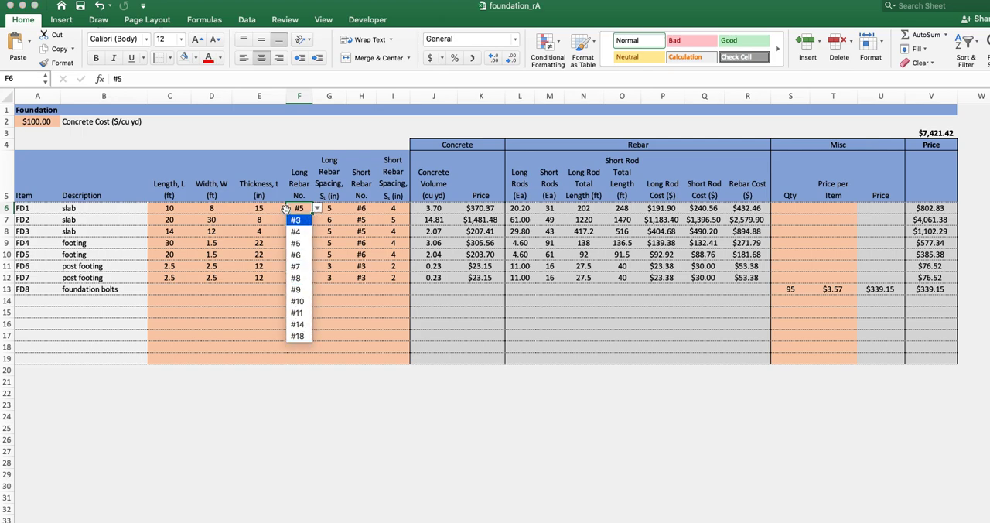
pyautogui.press('Escape')
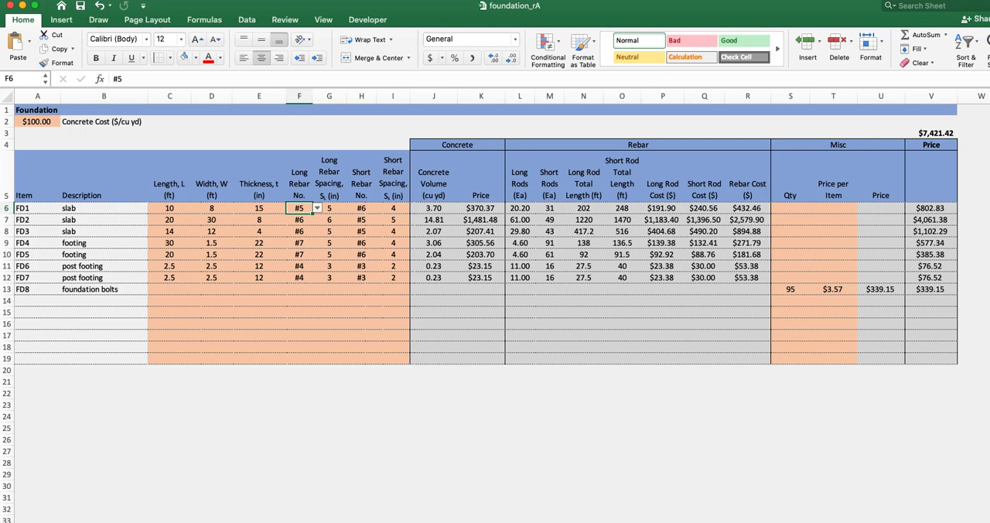
# - Review the rebar size sheet's bar size, nominal diameter and price per foot inputs for #18, and return to the foundation sheet
pyautogui.hotkey('ctrl', 'pagedown')
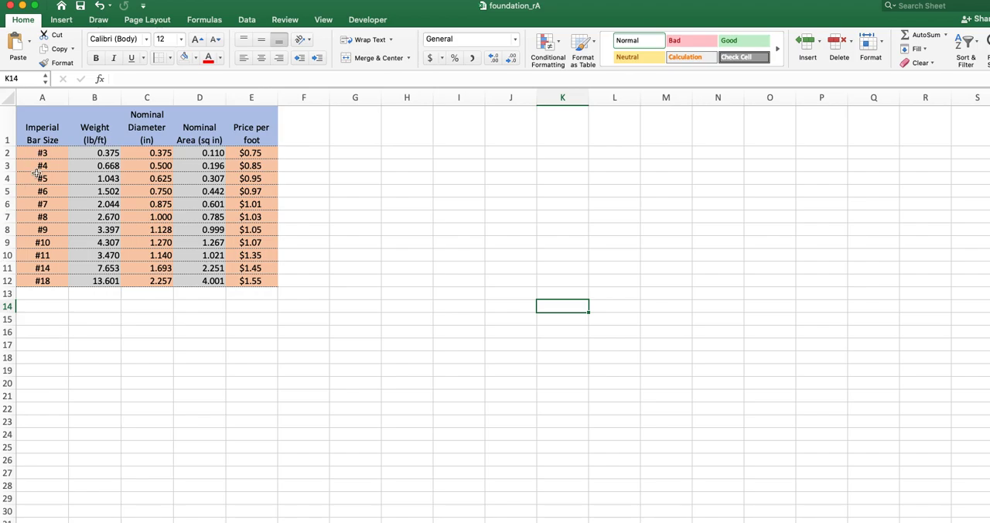
pyautogui.click(45, 296)
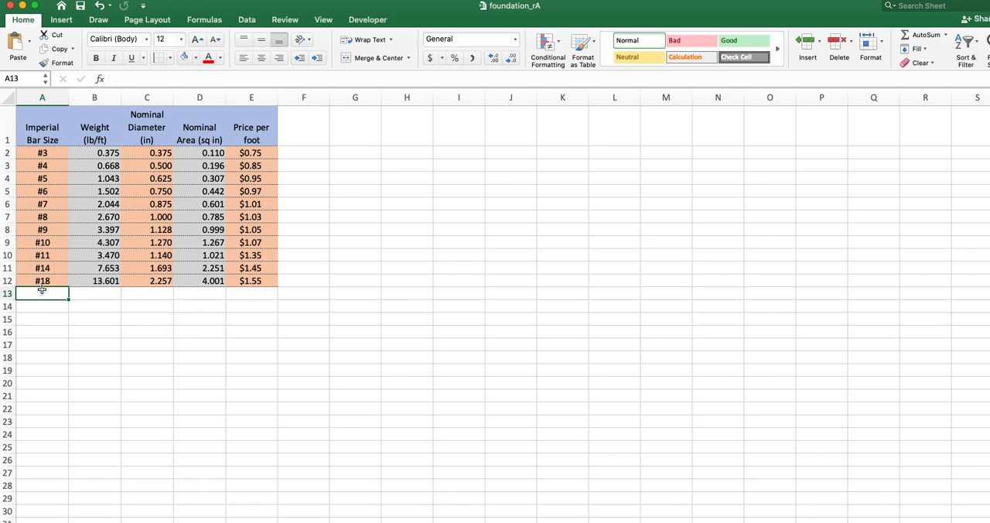
pyautogui.click(45, 280)
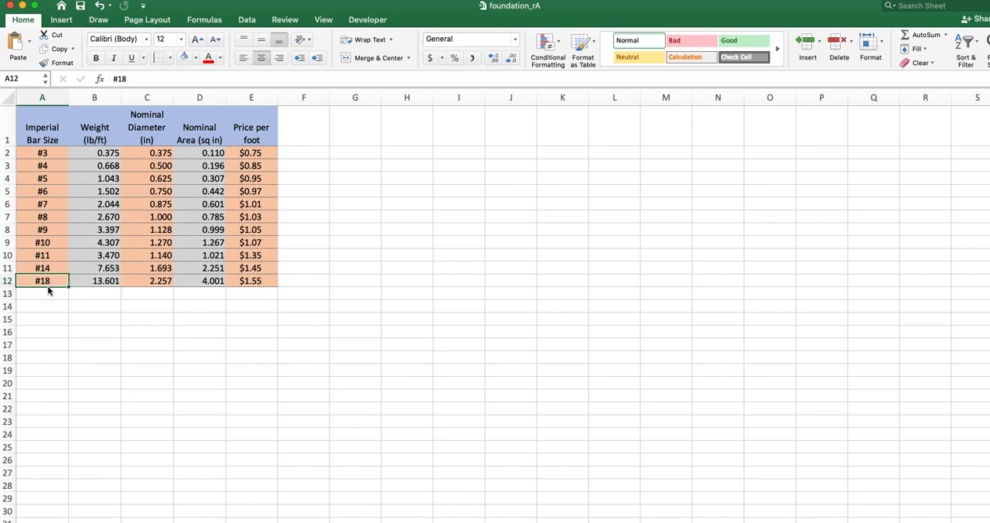
pyautogui.click(46, 292)
pyautogui.click(153, 280)
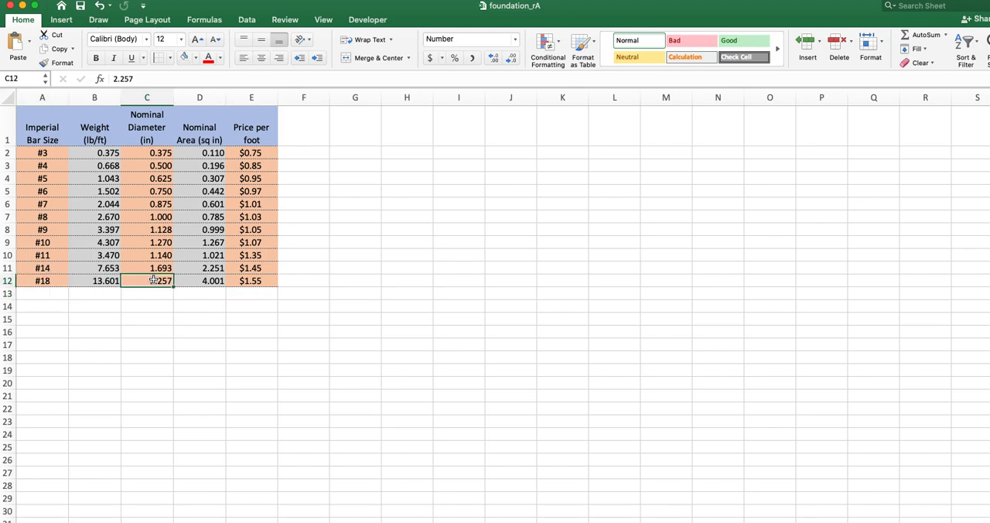
pyautogui.click(262, 280)
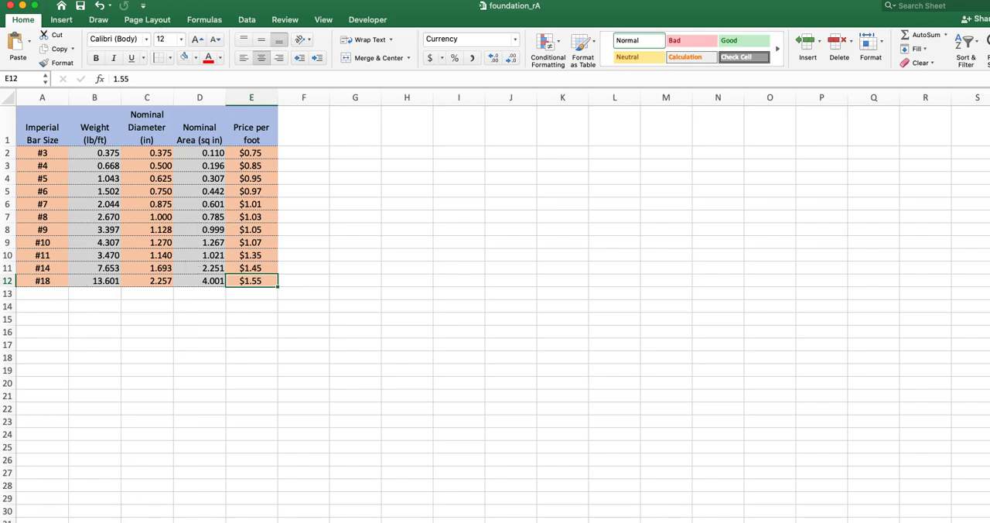
pyautogui.hotkey('ctrl', 'pageup')
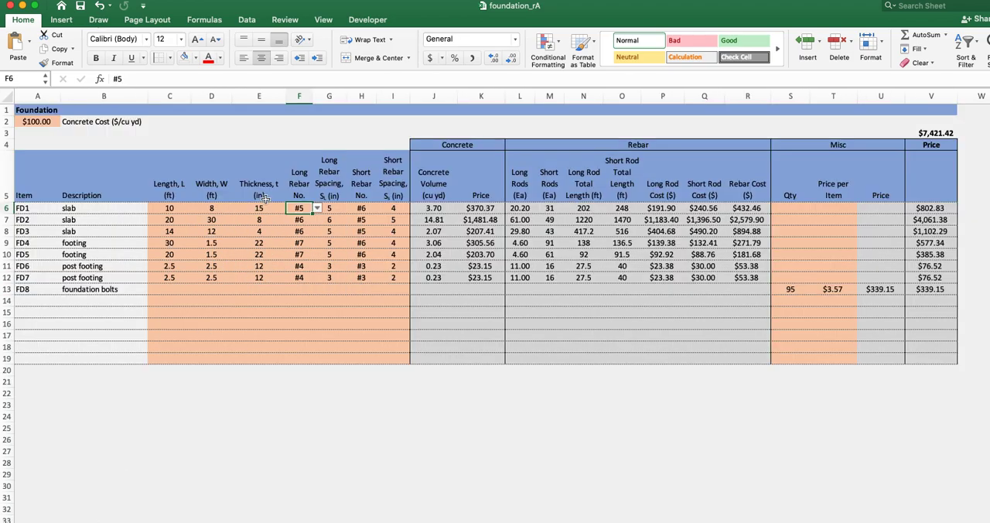
# - View FD1's long rebar size choices and compare the Long Rebar Spacing column with SL on the slab diagram
pyautogui.click(318, 209)
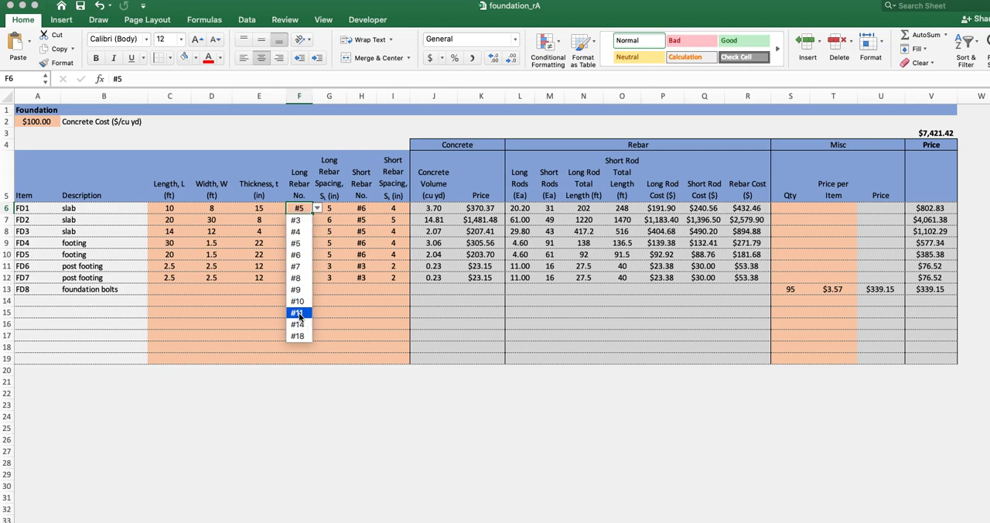
pyautogui.click(343, 335)
pyautogui.click(336, 209)
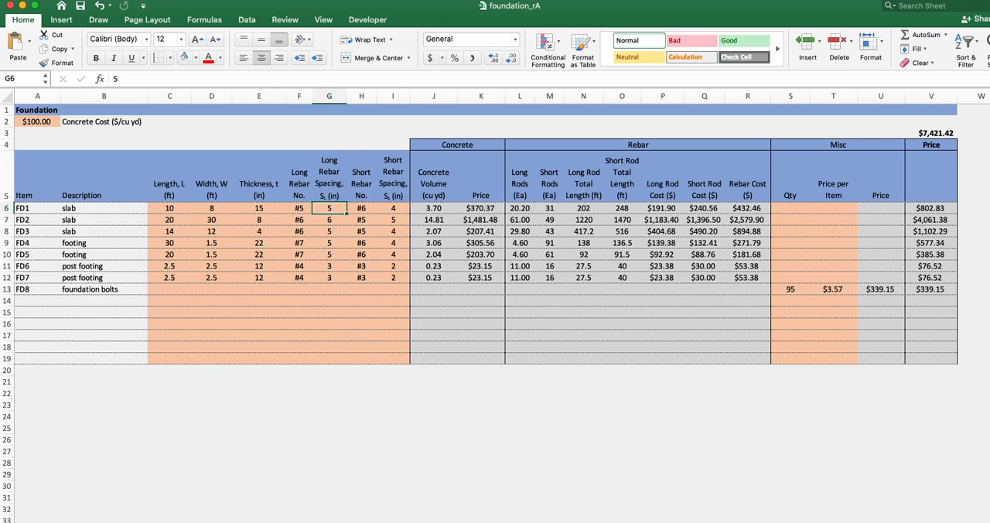
pyautogui.hscroll(12, 602, 429)
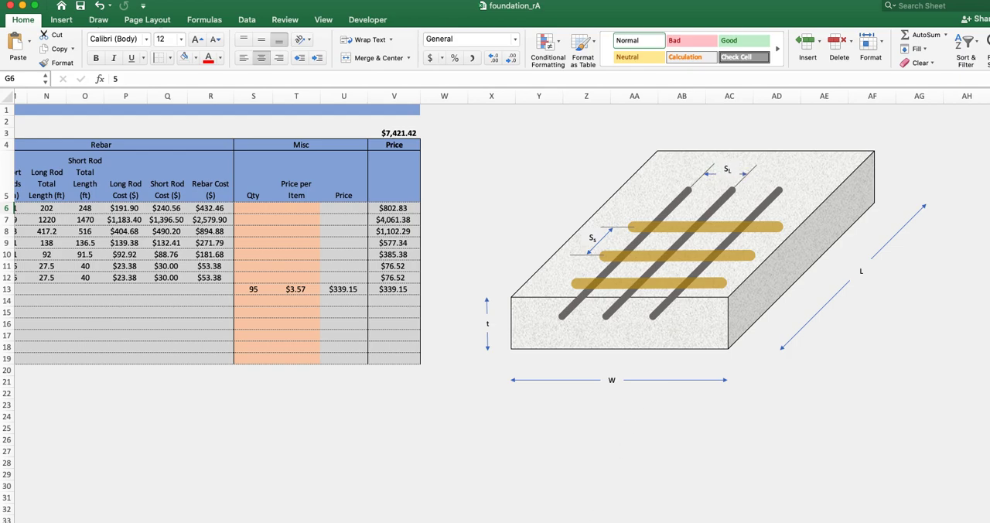
pyautogui.hscroll(-10, 241, 435)
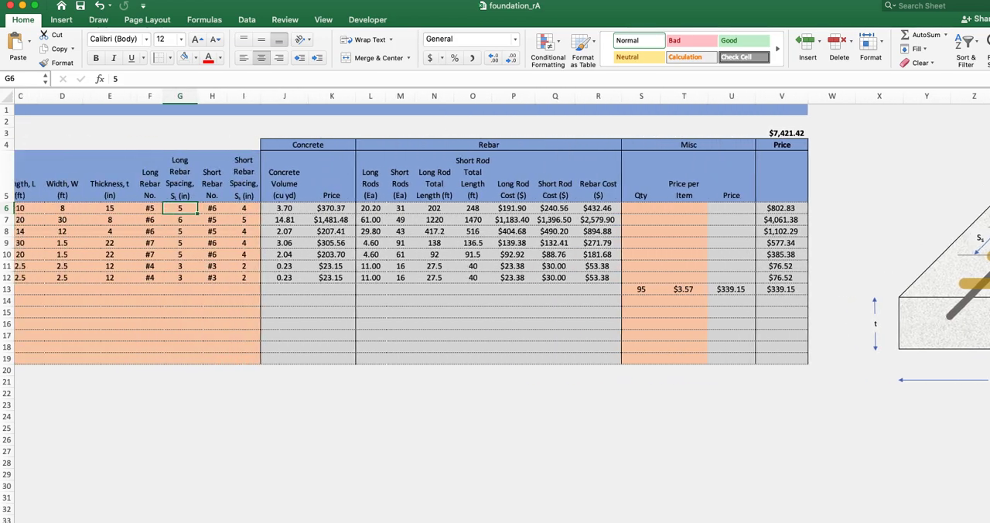
pyautogui.moveTo(340, 160); pyautogui.dragTo(328, 313)
# - Examine the short rebar number and spacing columns, view FD3's size choices, and compare the spacing with Ss on the diagram
pyautogui.moveTo(365, 172); pyautogui.dragTo(393, 333)
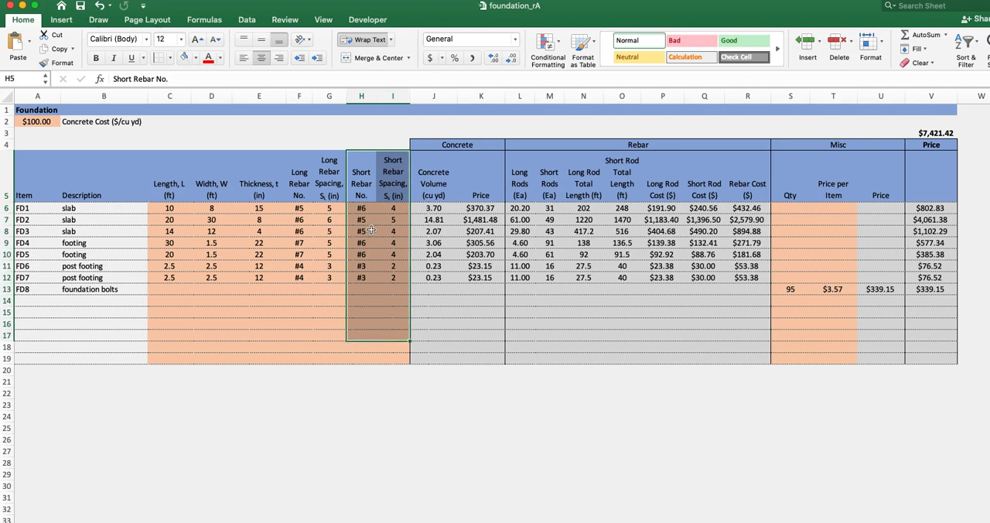
pyautogui.click(370, 231)
pyautogui.click(380, 230)
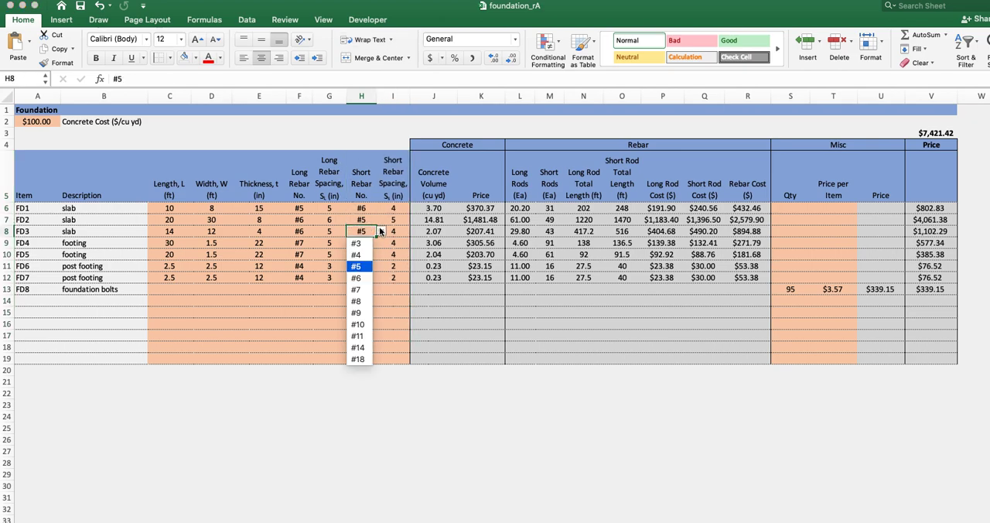
pyautogui.press('Escape')
pyautogui.click(399, 242)
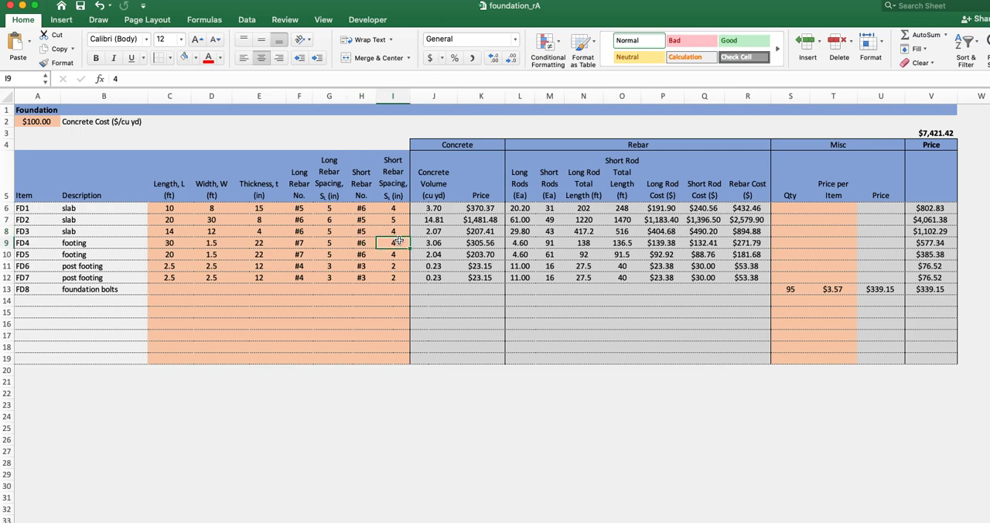
pyautogui.click(392, 194)
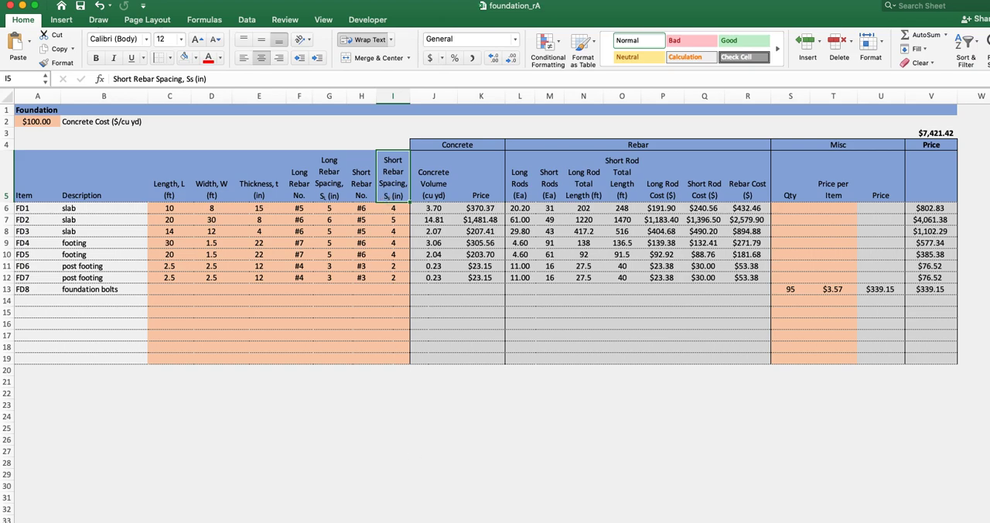
pyautogui.hscroll(10, 656, 347)
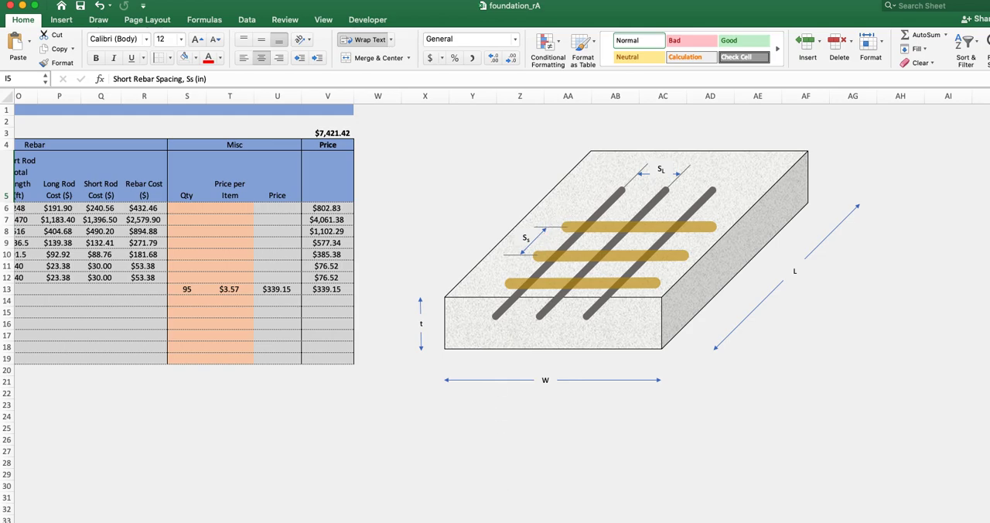
pyautogui.hscroll(-10, 496, 233)
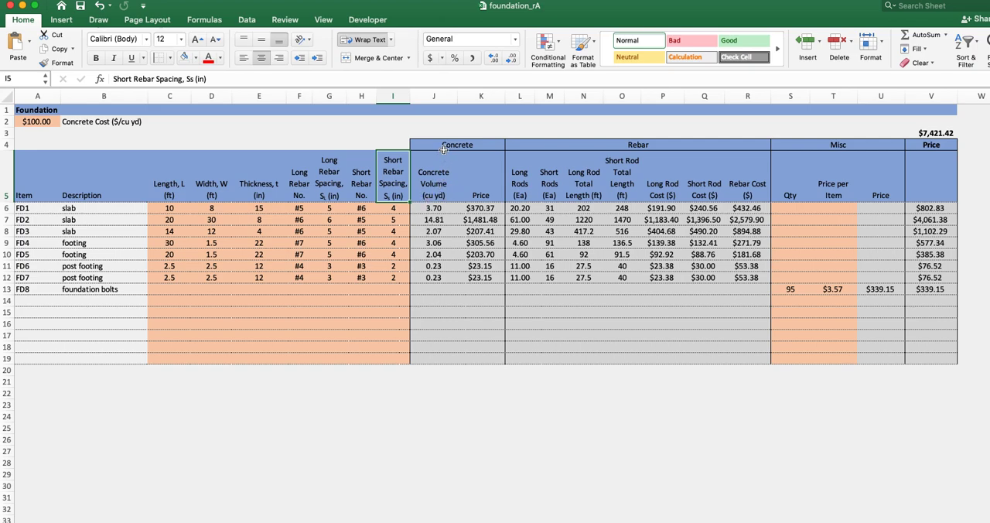
# - Examine the calculated Concrete Volume and Price columns and inspect the concrete price formula for post footing FD6
pyautogui.moveTo(435, 147); pyautogui.dragTo(481, 307)
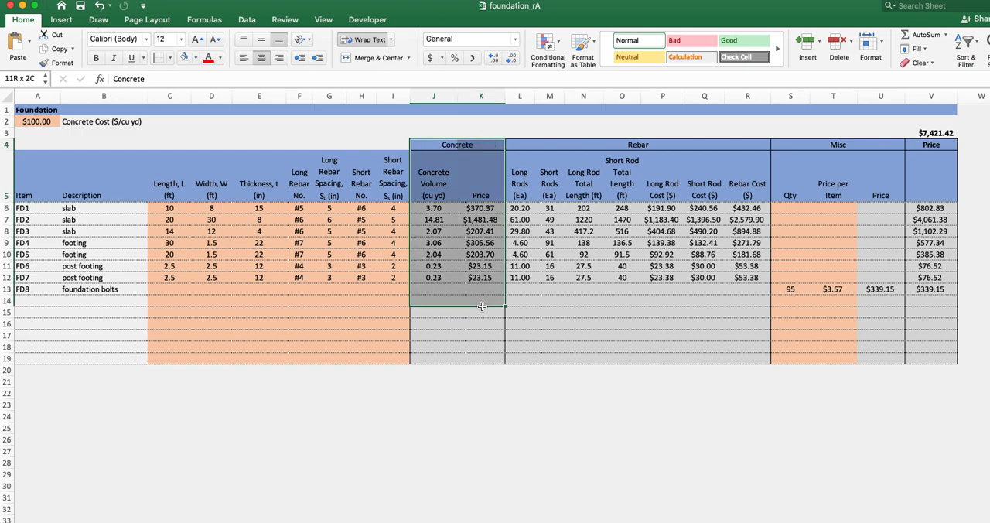
pyautogui.moveTo(434, 186); pyautogui.dragTo(437, 302)
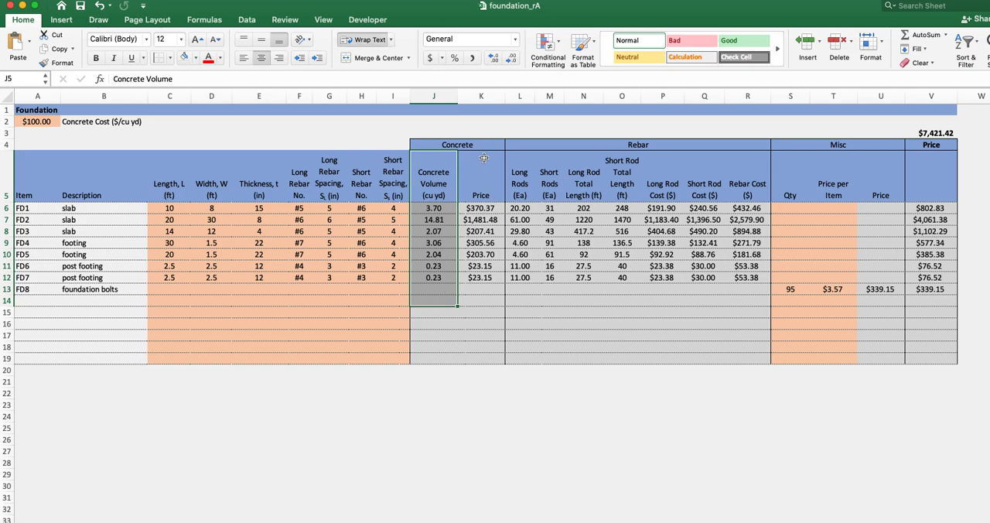
pyautogui.moveTo(483, 152); pyautogui.dragTo(484, 323)
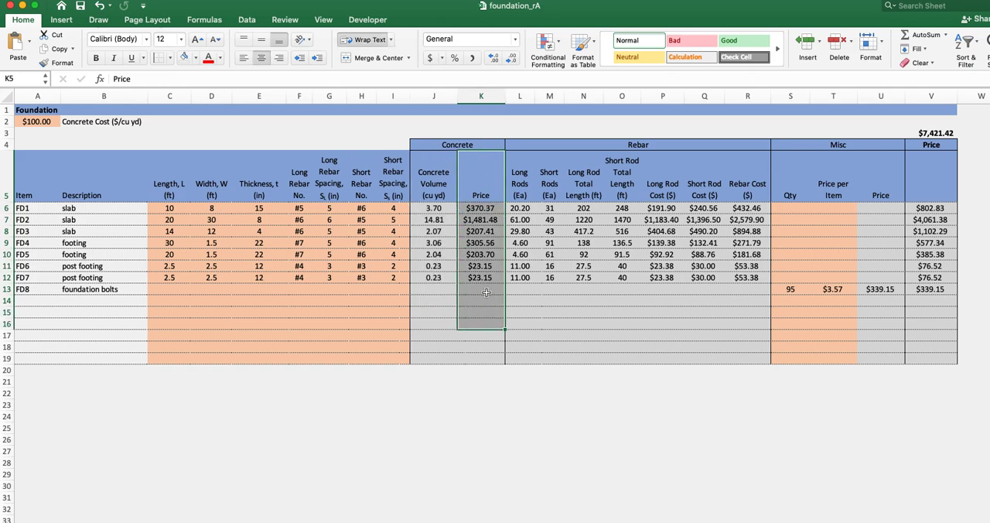
pyautogui.click(479, 266)
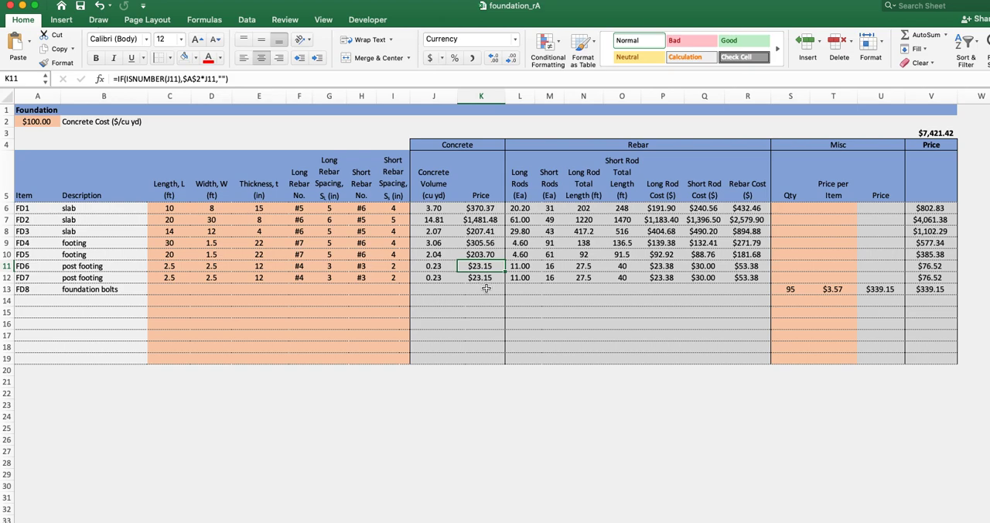
# - Examine the calculated Long Rods and Short Rods count columns and compare them with the bar layout on the slab diagram
pyautogui.click(570, 132)
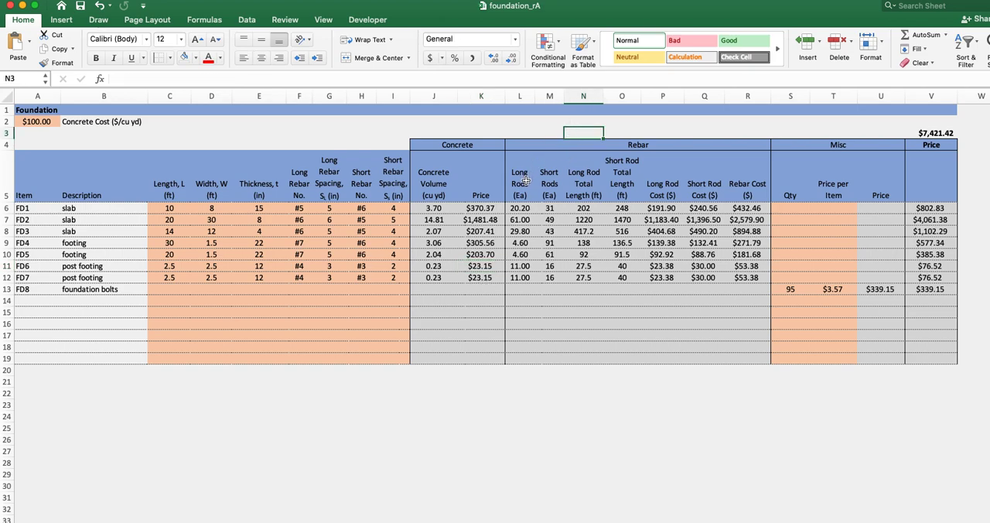
pyautogui.moveTo(524, 181); pyautogui.dragTo(525, 354)
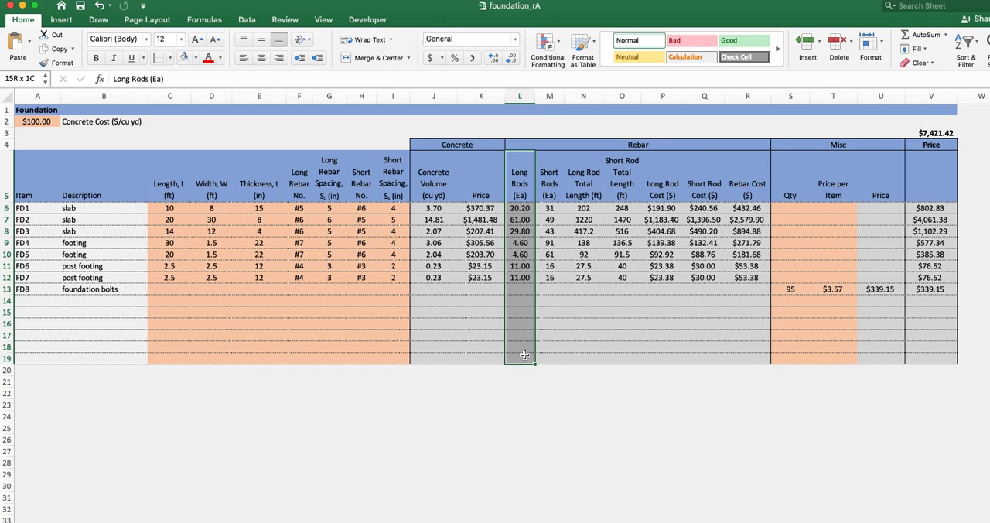
pyautogui.moveTo(525, 354); pyautogui.dragTo(524, 354)
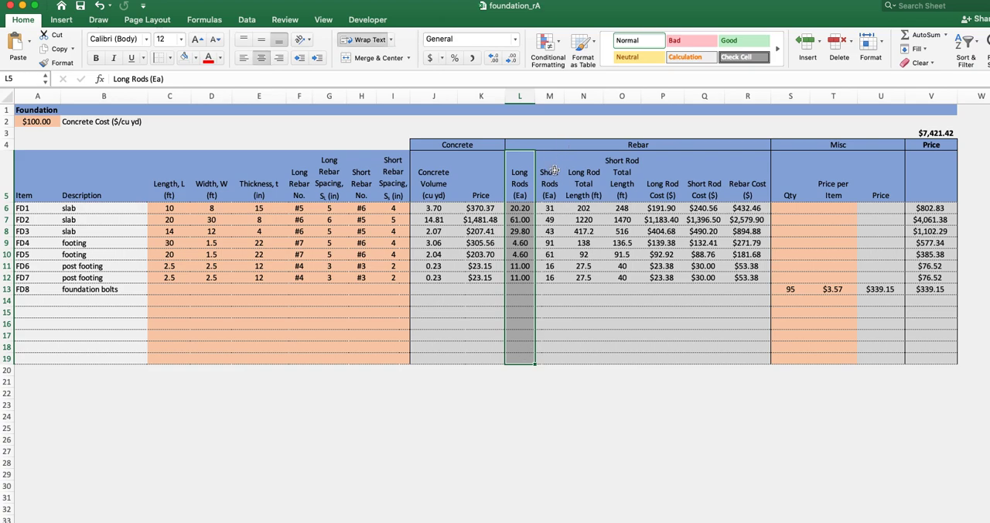
pyautogui.moveTo(552, 173); pyautogui.dragTo(545, 358)
pyautogui.hscroll(10, 495, 232)
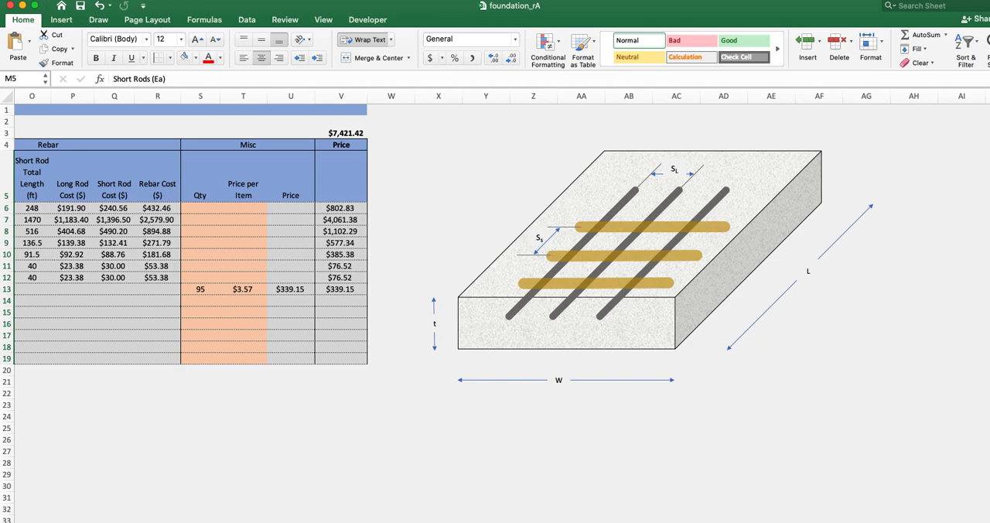
pyautogui.hscroll(-10, 495, 232)
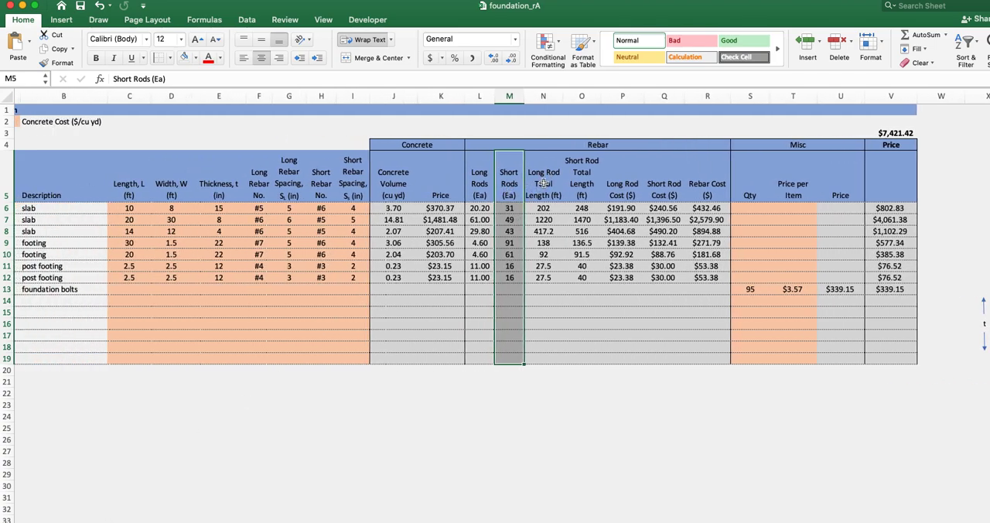
# - Examine the Long Rod and Short Rod Total Length columns and compare the long rods with length L on the slab diagram
pyautogui.moveTo(545, 183); pyautogui.dragTo(546, 305)
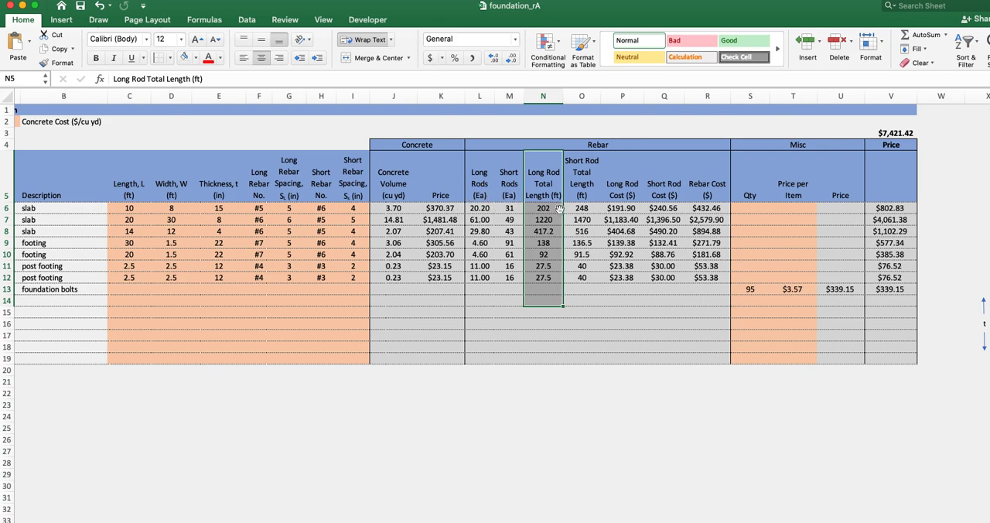
pyautogui.hscroll(10, 563, 232)
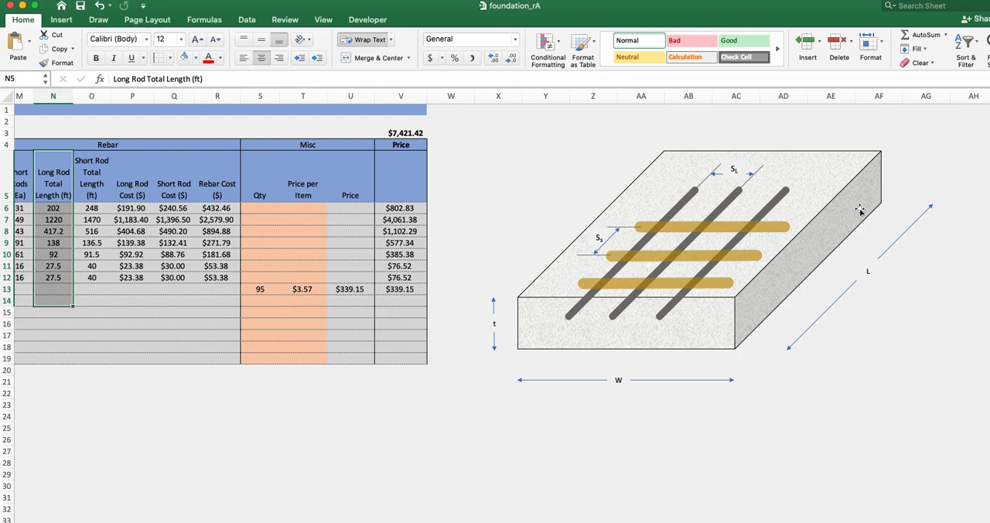
pyautogui.hscroll(-10, 502, 285)
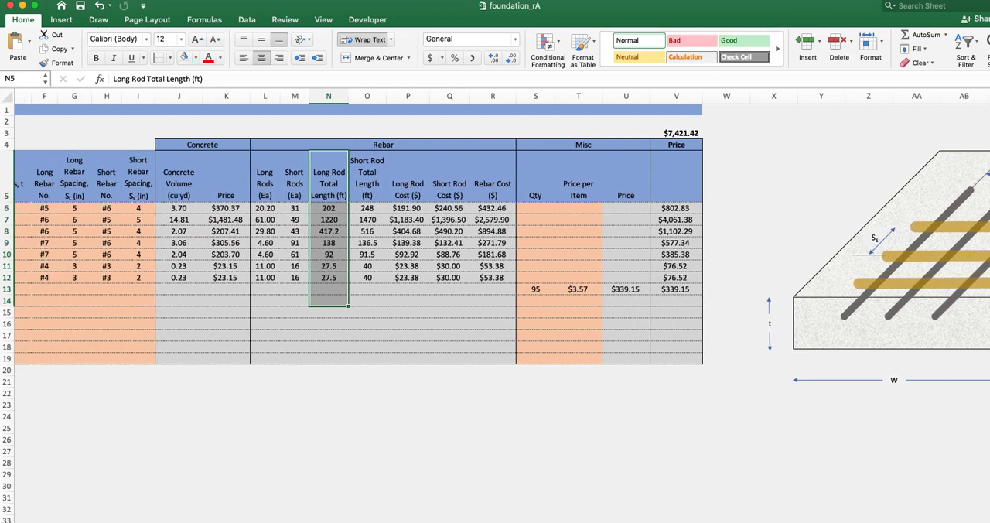
pyautogui.moveTo(576, 178); pyautogui.dragTo(563, 318)
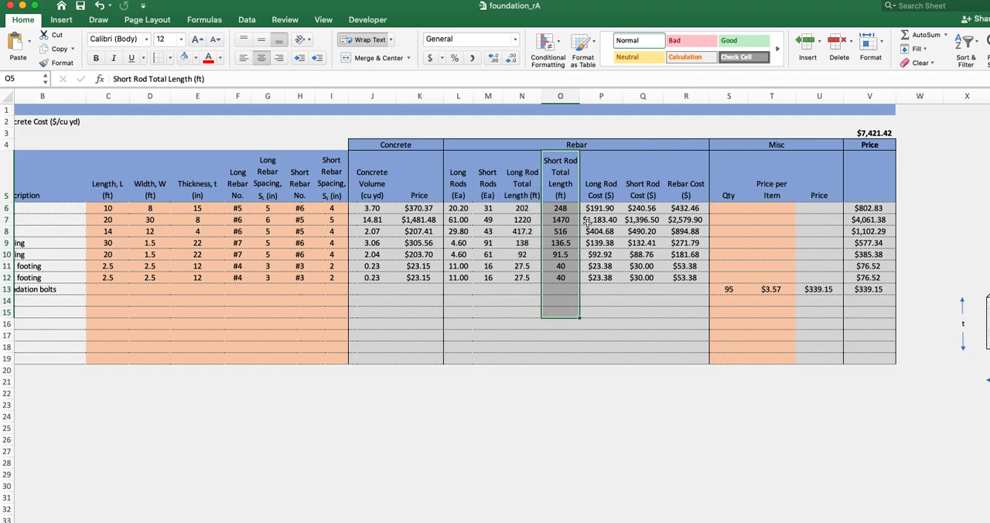
# - Examine the Long Rod, Short Rod and total Rebar Cost columns, checking the price per foot table on the rebar size sheet
pyautogui.moveTo(603, 190); pyautogui.dragTo(610, 323)
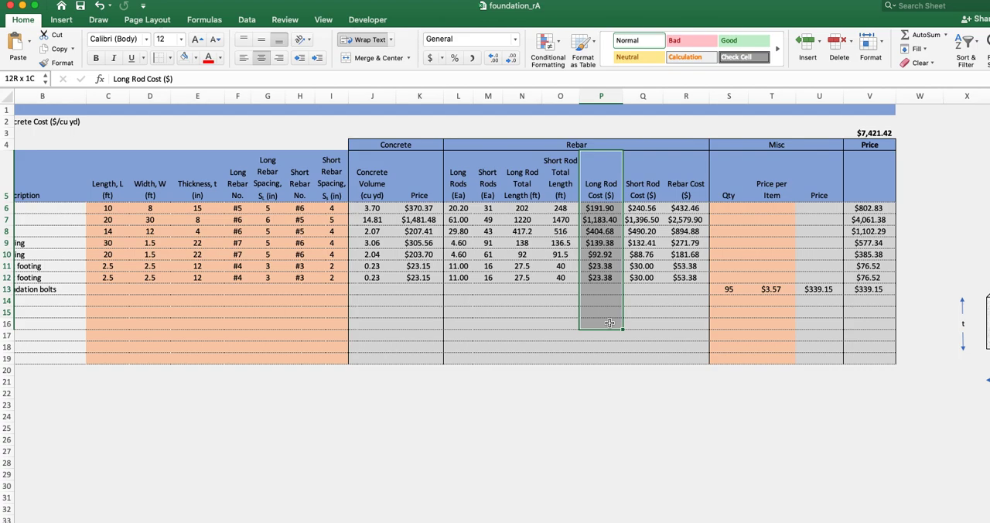
pyautogui.moveTo(610, 323); pyautogui.dragTo(610, 323)
pyautogui.hotkey('ctrl', 'pagedown')
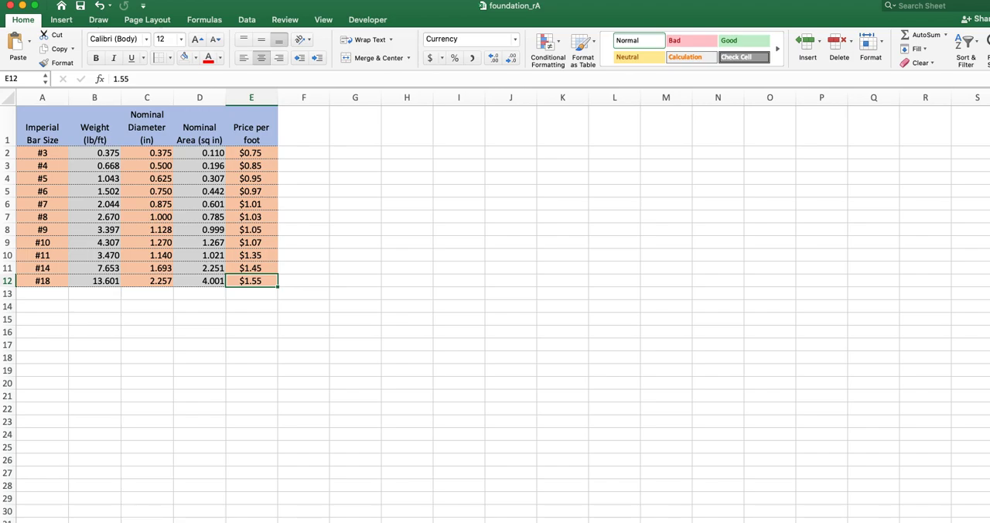
pyautogui.hotkey('ctrl', 'pageup')
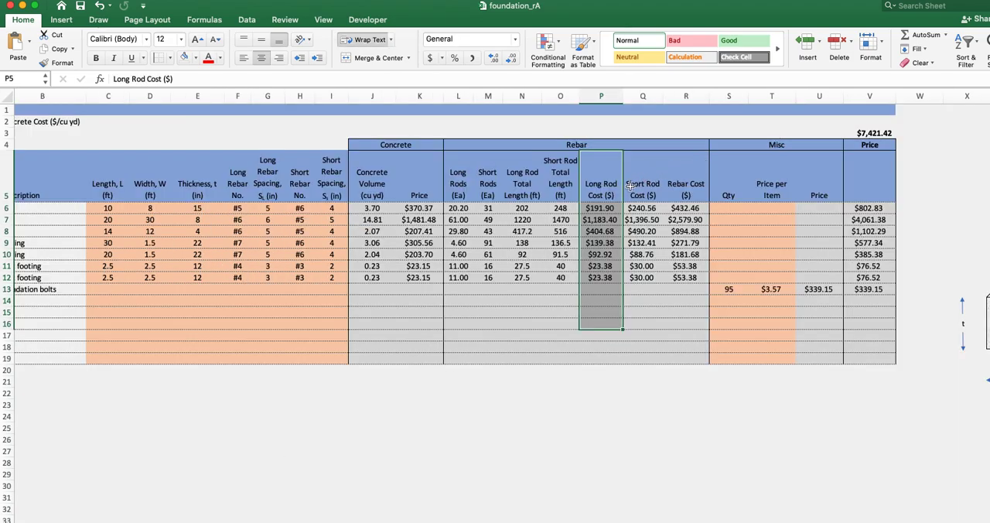
pyautogui.moveTo(651, 175); pyautogui.dragTo(642, 315)
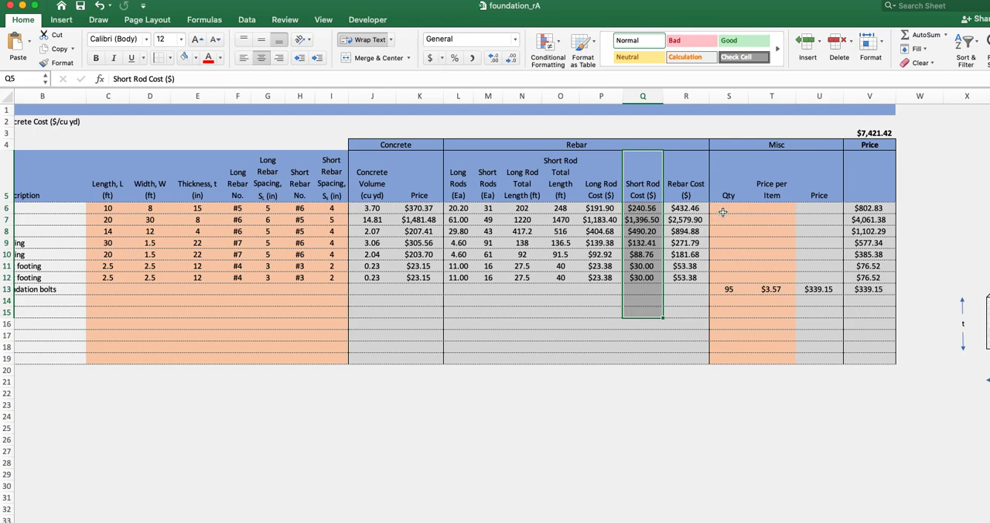
pyautogui.moveTo(705, 176); pyautogui.dragTo(686, 338)
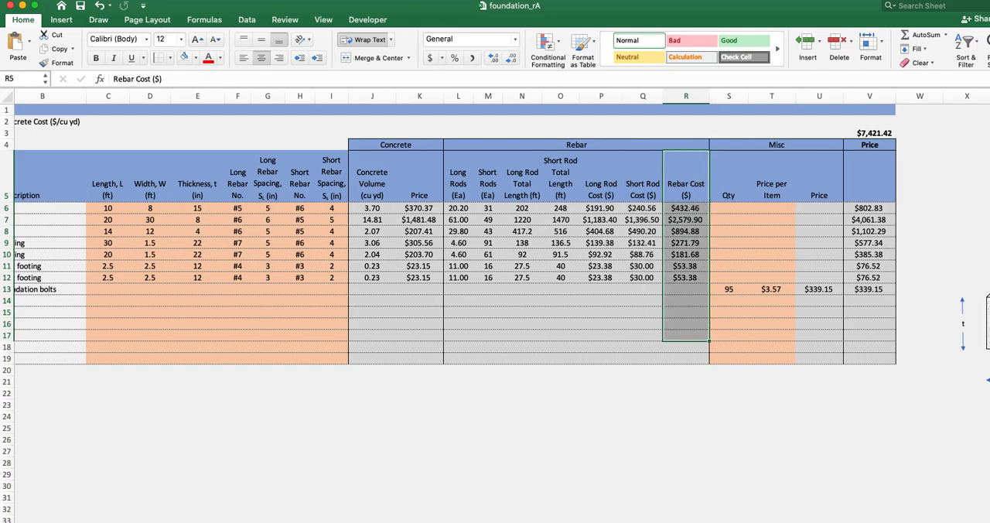
pyautogui.hscroll(5, 496, 232)
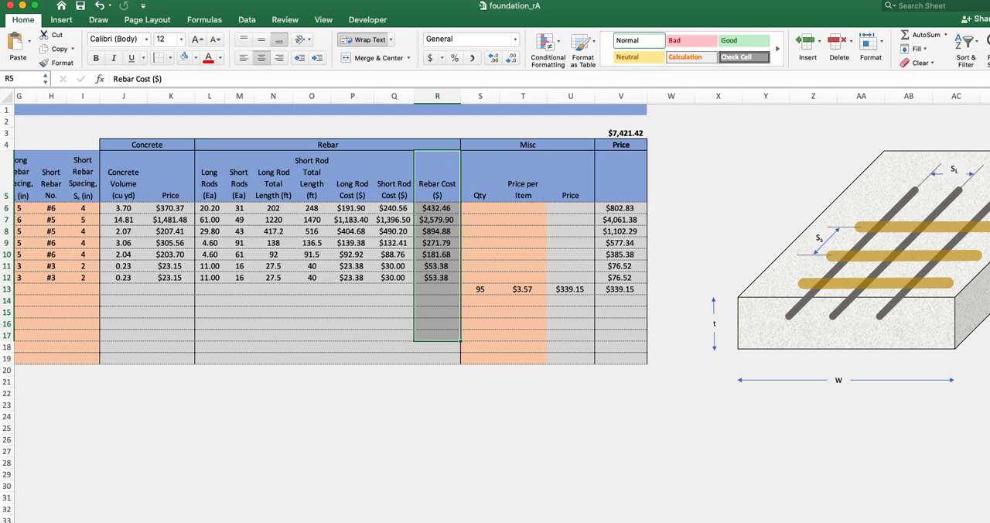
pyautogui.hscroll(-8, 495, 233)
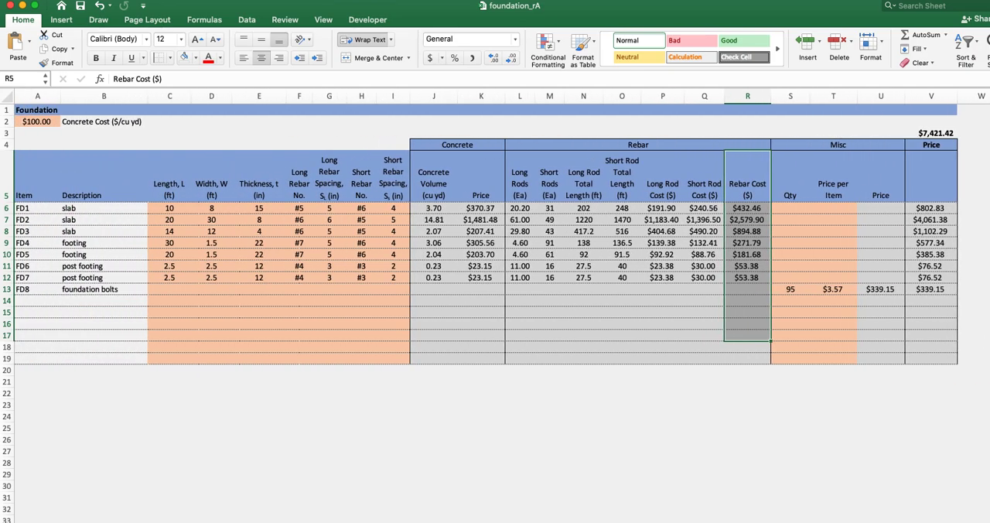
# - Inspect the FD8 foundation bolts row's miscellaneous quantity, price per item and calculated price formula
pyautogui.click(22, 290)
pyautogui.moveTo(21, 289); pyautogui.dragTo(142, 289)
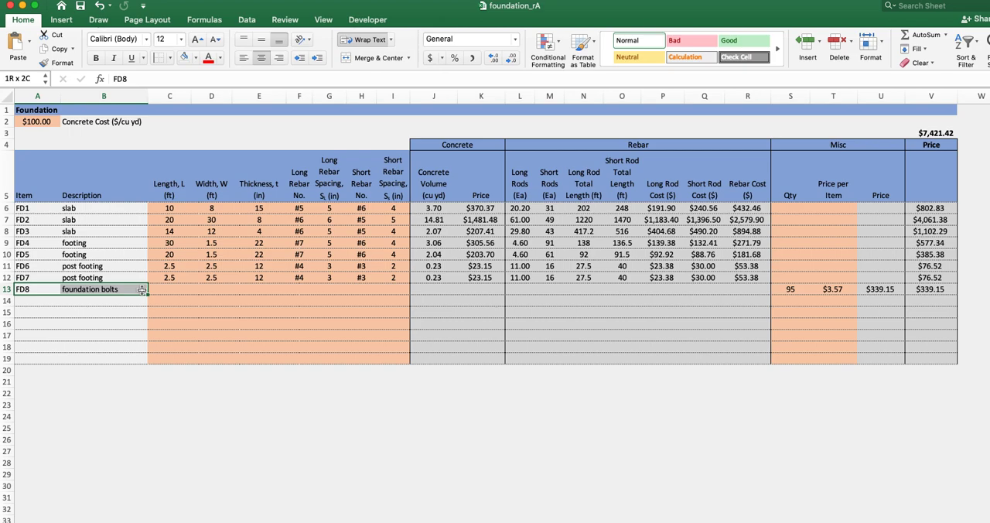
pyautogui.moveTo(141, 289); pyautogui.dragTo(793, 289)
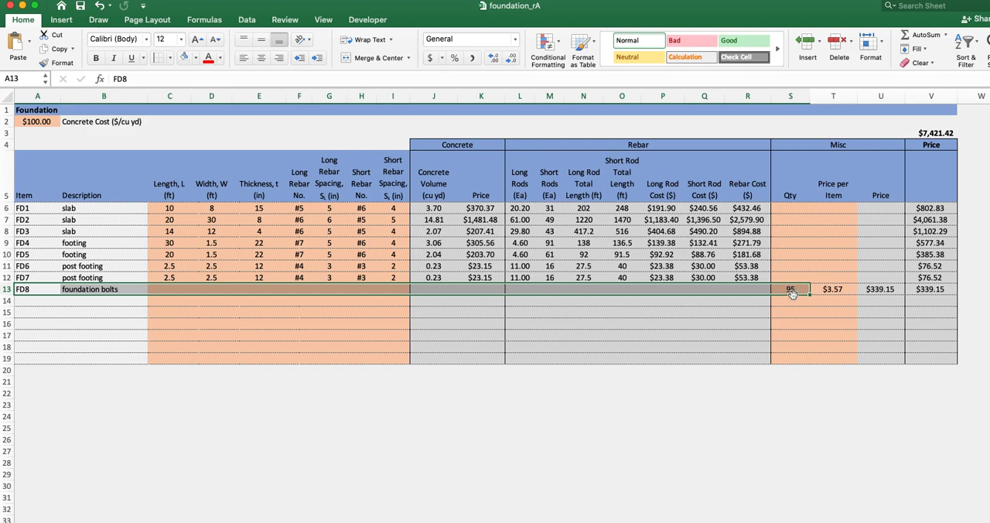
pyautogui.click(829, 290)
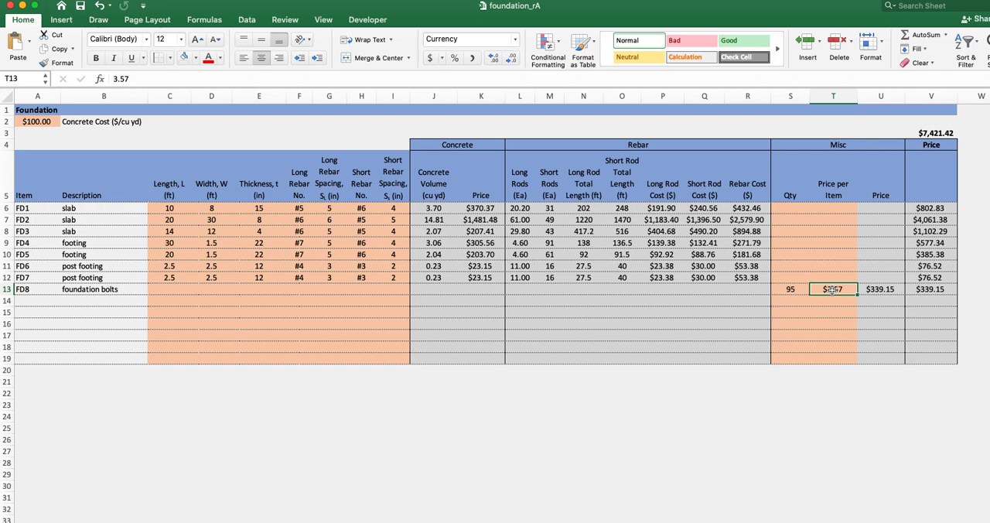
pyautogui.click(869, 289)
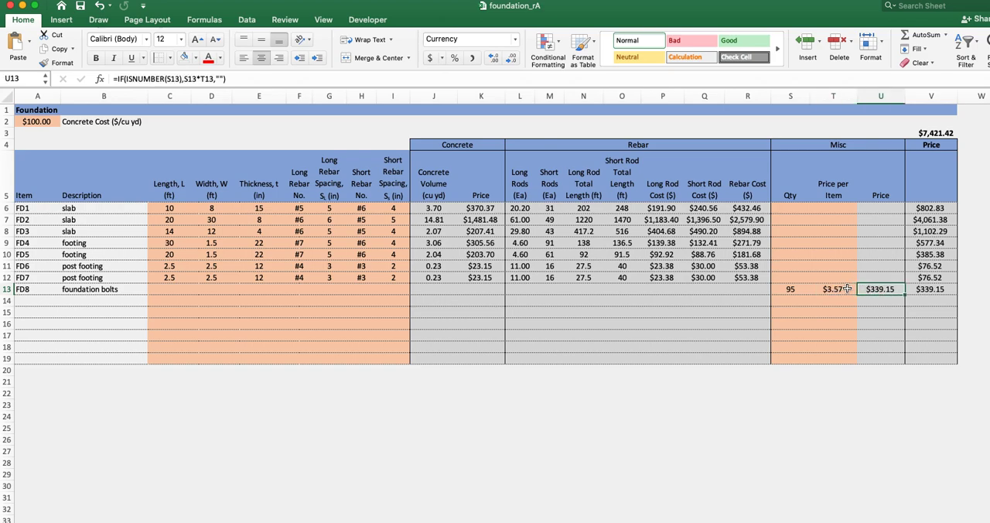
pyautogui.click(843, 289)
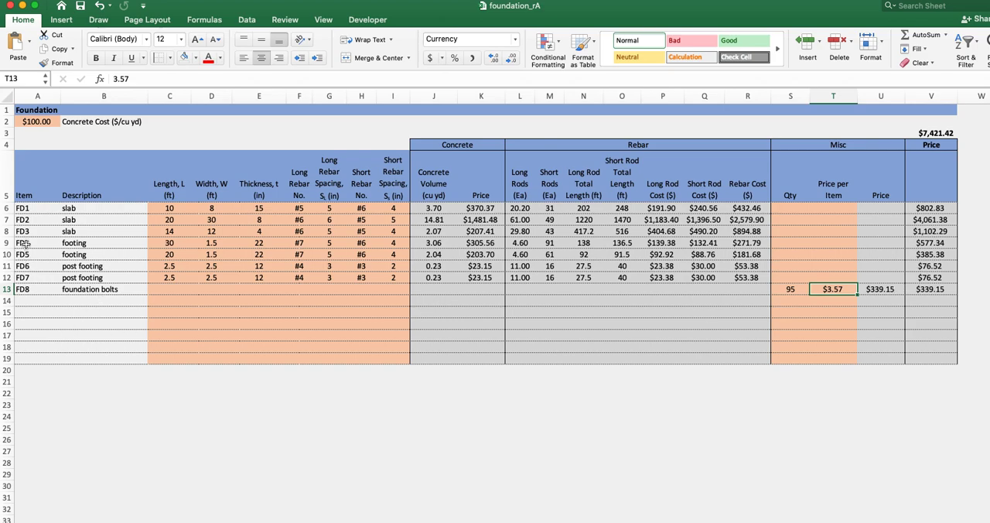
# - Copy slab FD3's item, description, dimension and rebar inputs into row 14 below the foundation bolts
pyautogui.moveTo(25, 232); pyautogui.dragTo(389, 232)
pyautogui.press('cmd+c')
pyautogui.click(31, 302)
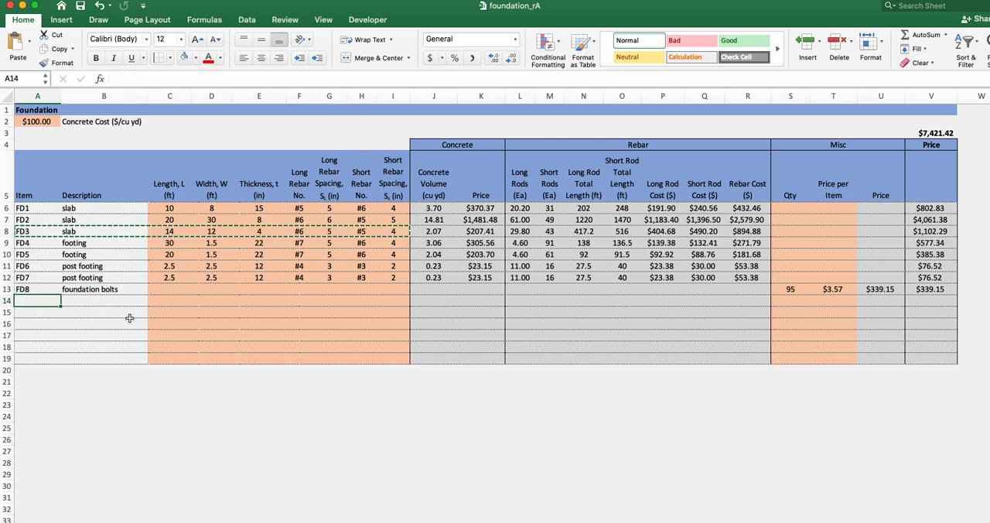
pyautogui.press('super+v')
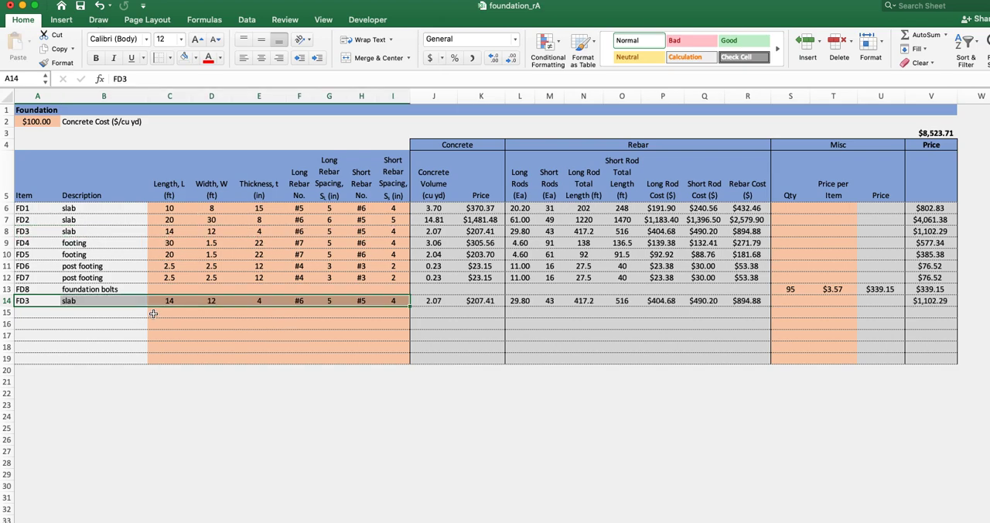
# - Set the copied slab in row 14 to length 20 ft, width 15 ft and thickness 6 in
pyautogui.click(169, 302)
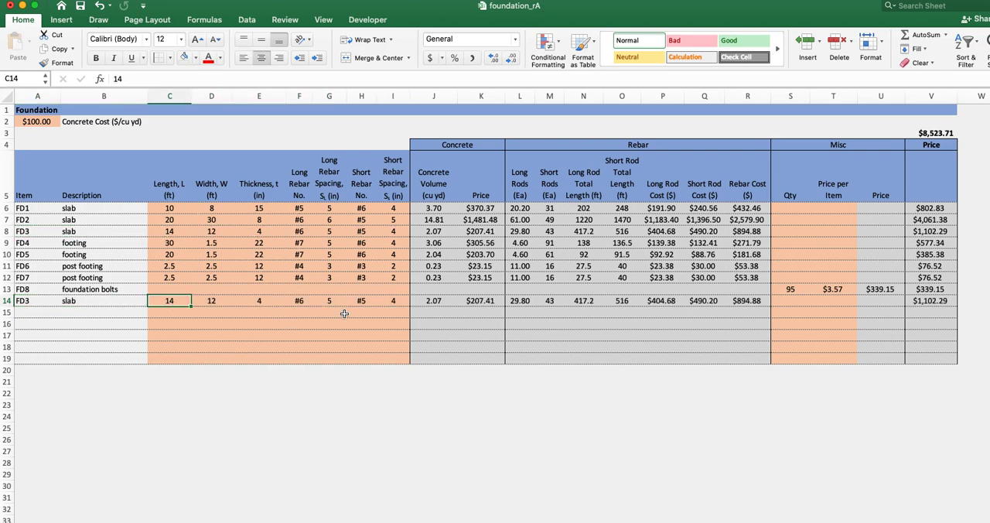
pyautogui.write('20')
pyautogui.press('Tab')
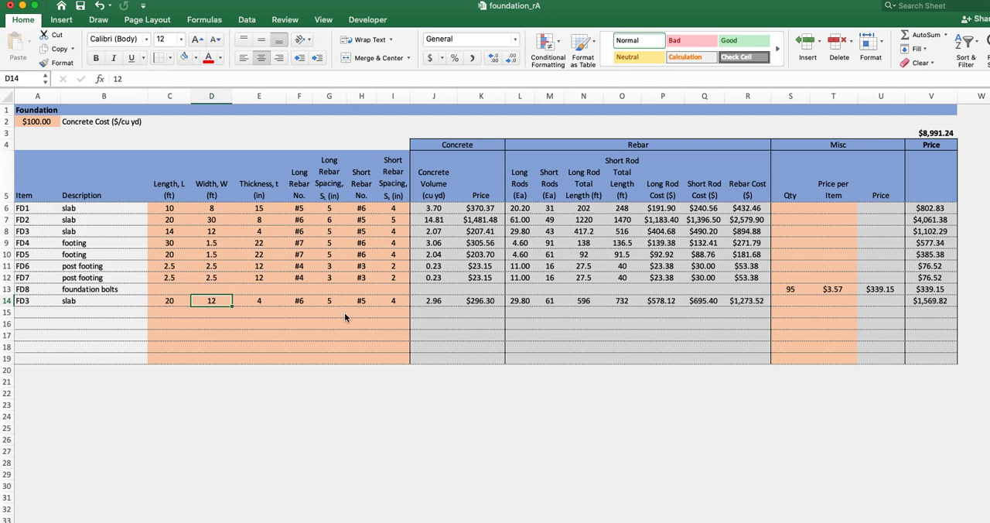
pyautogui.write('15')
pyautogui.press('Tab')
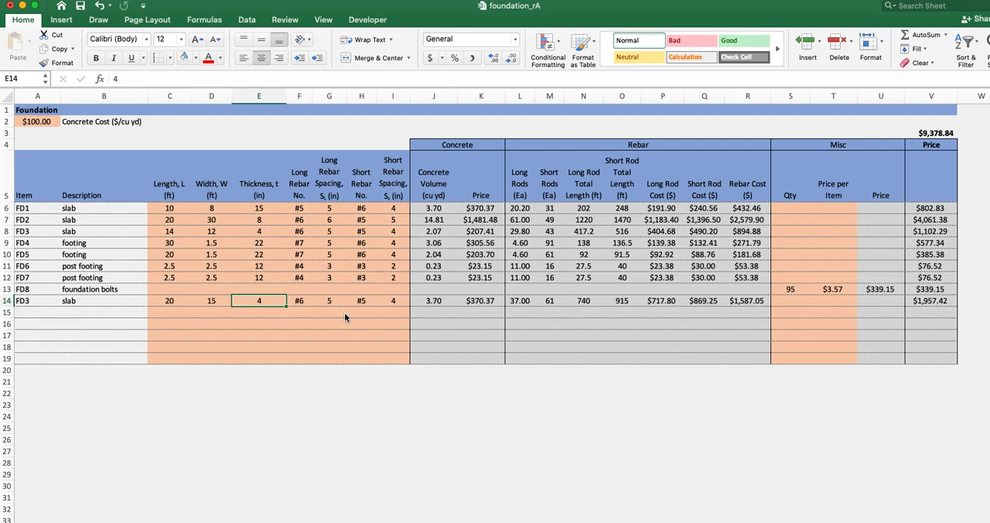
pyautogui.write('6')
pyautogui.press('Tab')
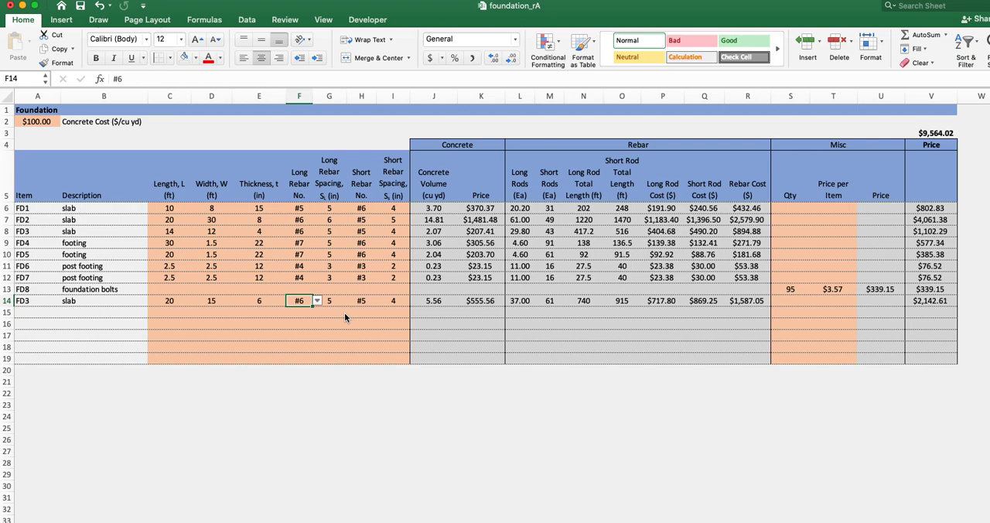
# - Set the row 14 slab's long rebar number to #5 and its long rebar spacing to 4 in
pyautogui.click(317, 300)
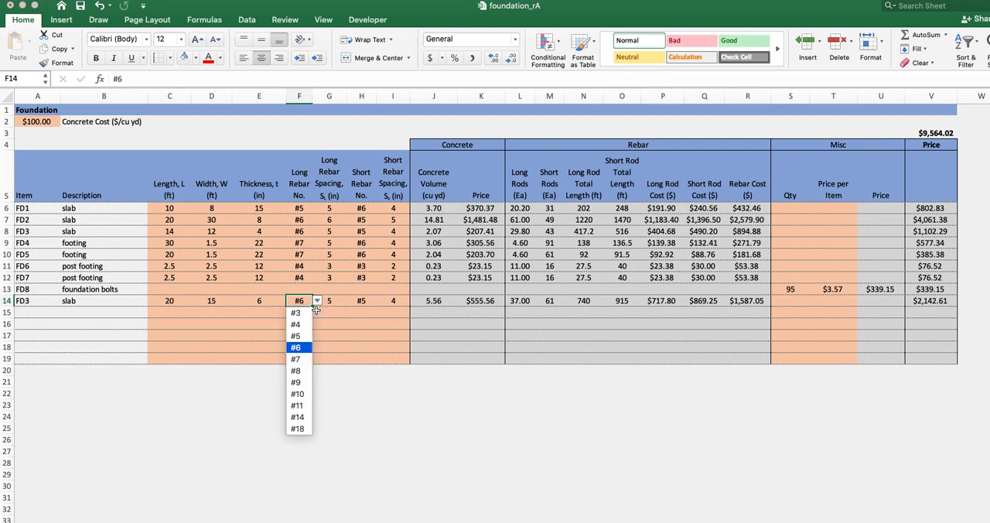
pyautogui.click(307, 340)
pyautogui.press('Tab')
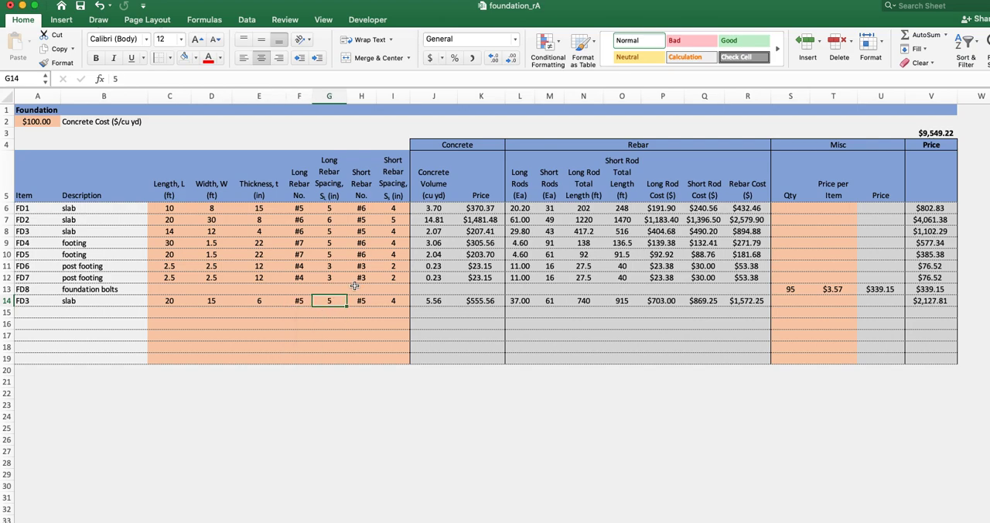
pyautogui.write('4')
pyautogui.press('Tab')
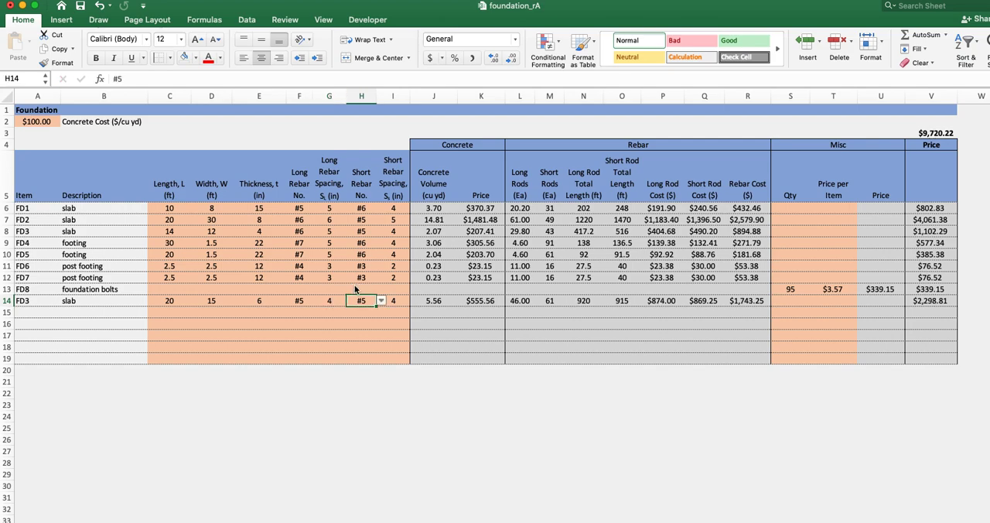
# - Set the row 14 slab's short rebar number to #4 and its short rebar spacing to 3 in
pyautogui.click(381, 301)
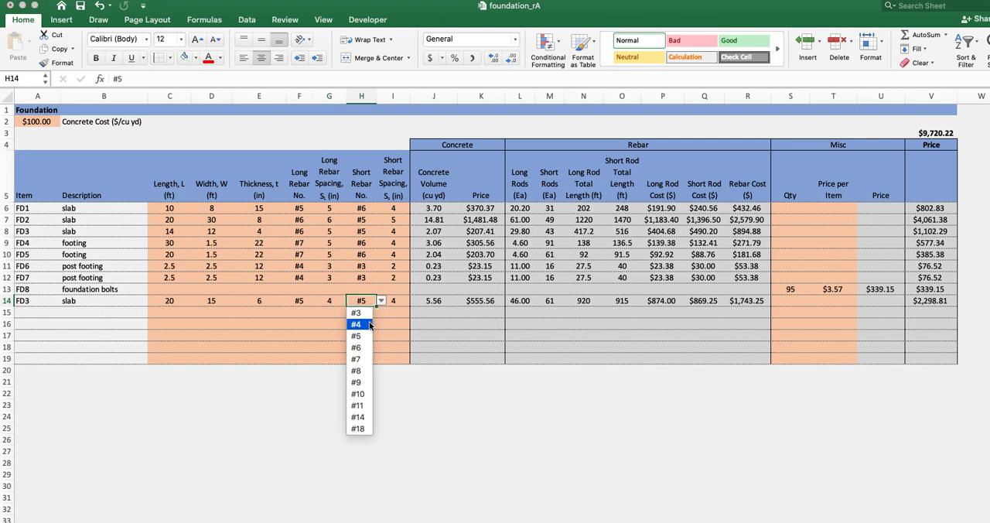
pyautogui.click(370, 325)
pyautogui.press('Tab')
pyautogui.write('3')
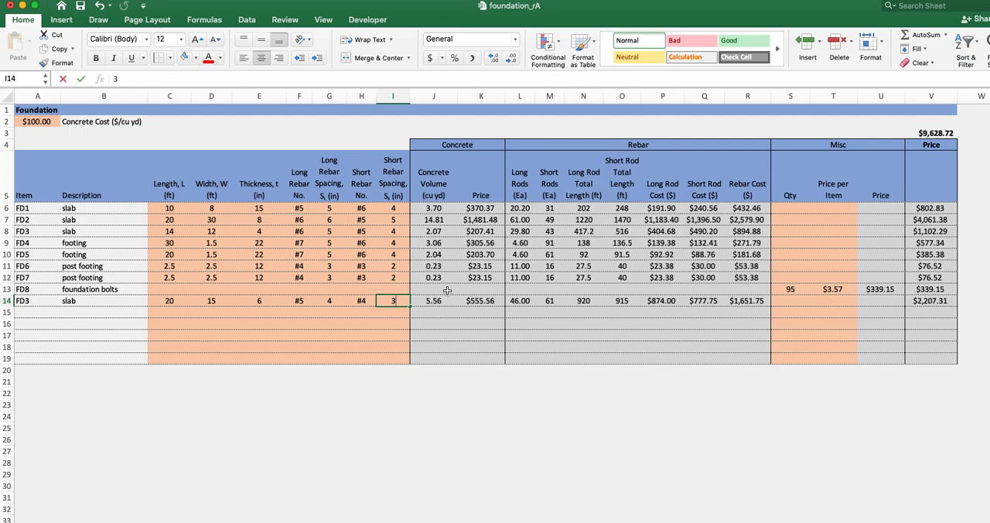
pyautogui.press('Tab')
pyautogui.click(368, 332)
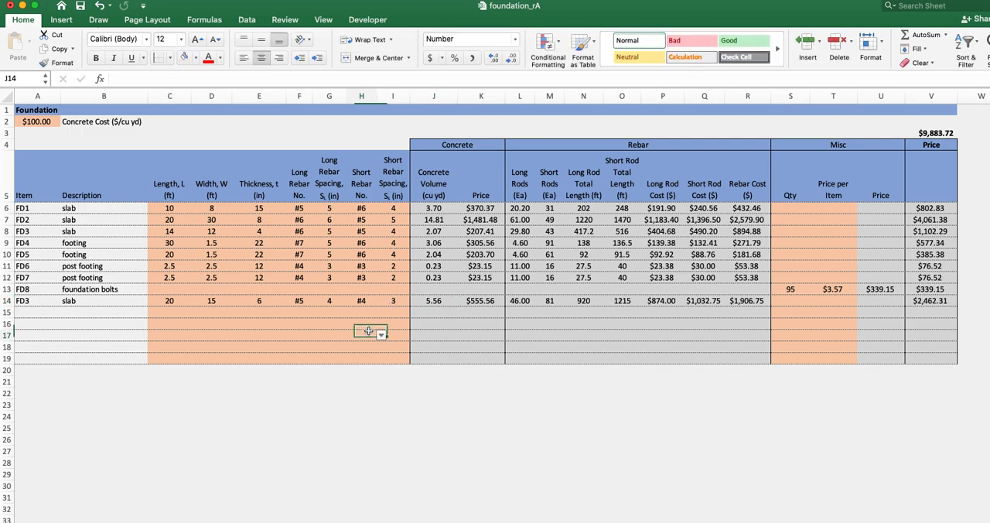
# - Review the row 14 slab's dimension and rebar inputs and switch to the rebar size price sheet
pyautogui.moveTo(169, 300); pyautogui.dragTo(399, 300)
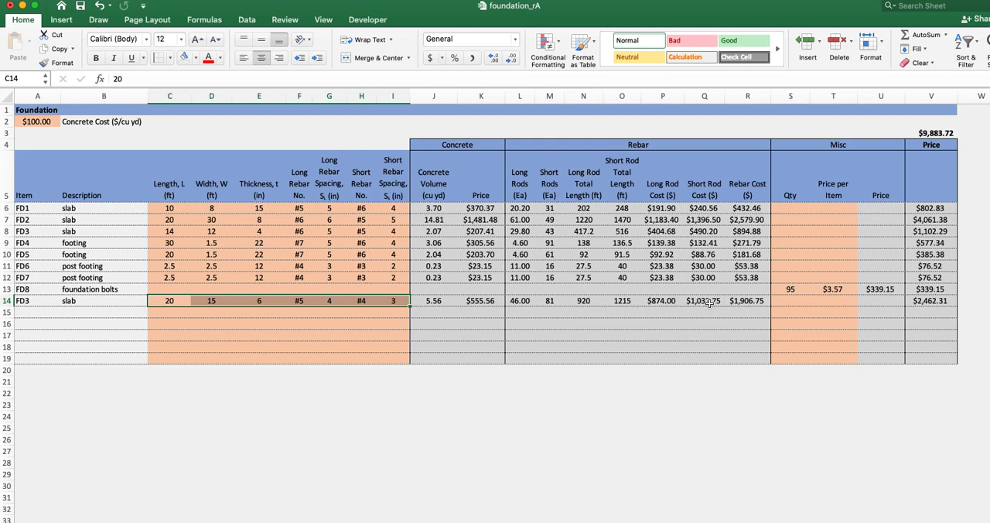
pyautogui.click(124, 522)
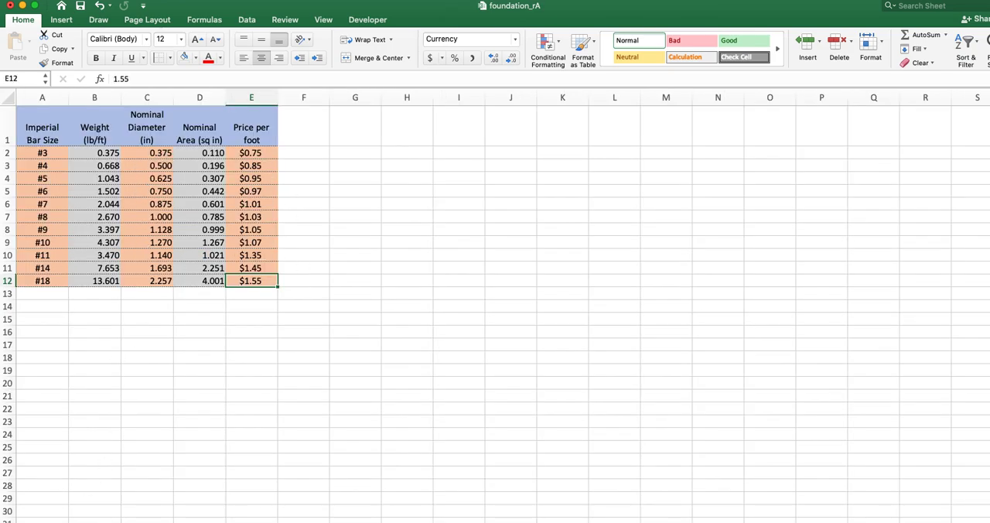
# - Return to the foundation sheet and examine the total price formula in cell V3
pyautogui.click(70, 521)
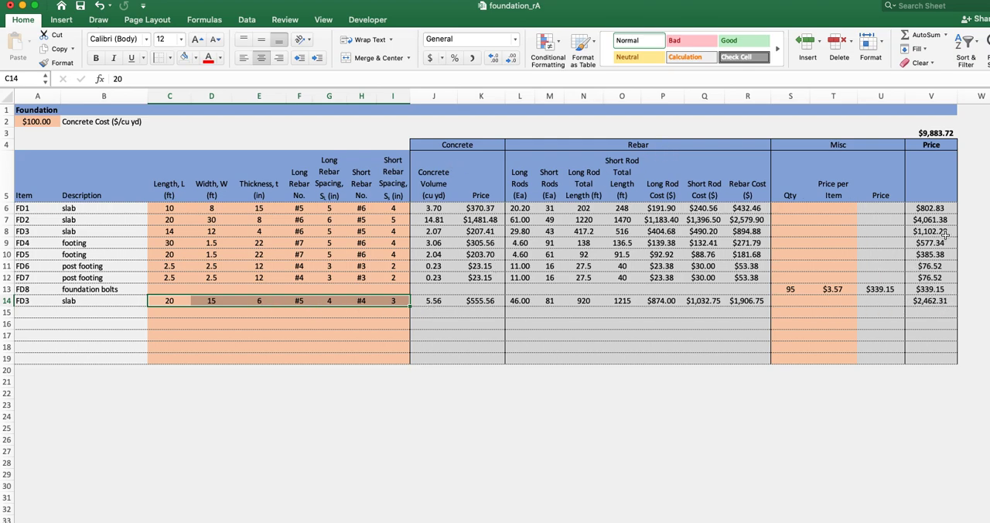
pyautogui.click(936, 129)
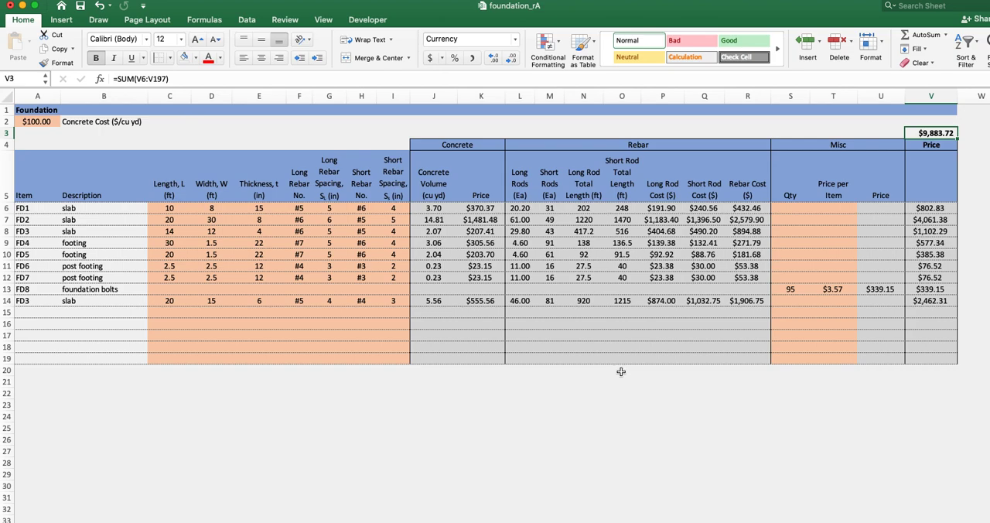
pyautogui.click(483, 417)
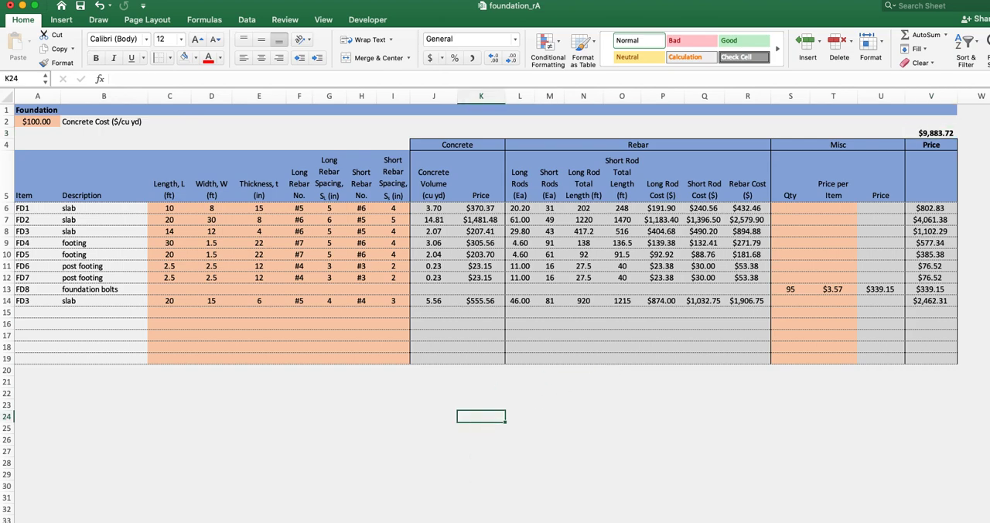
# - Examine the slab dimension and rebar spacing diagram beside the cost table, check the rebar price sheet, and return to the foundation sheet
pyautogui.hscroll(10, 495, 309)
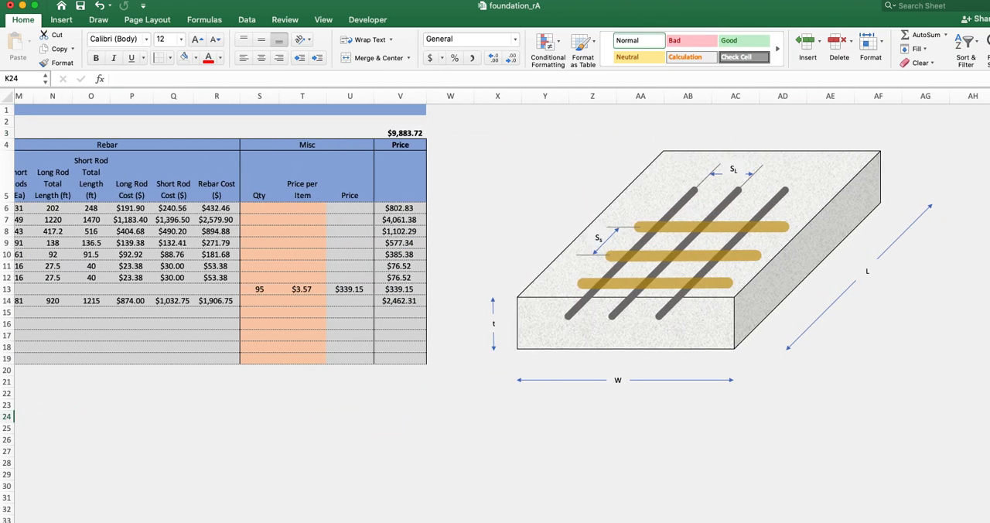
pyautogui.hscroll(-10, 495, 309)
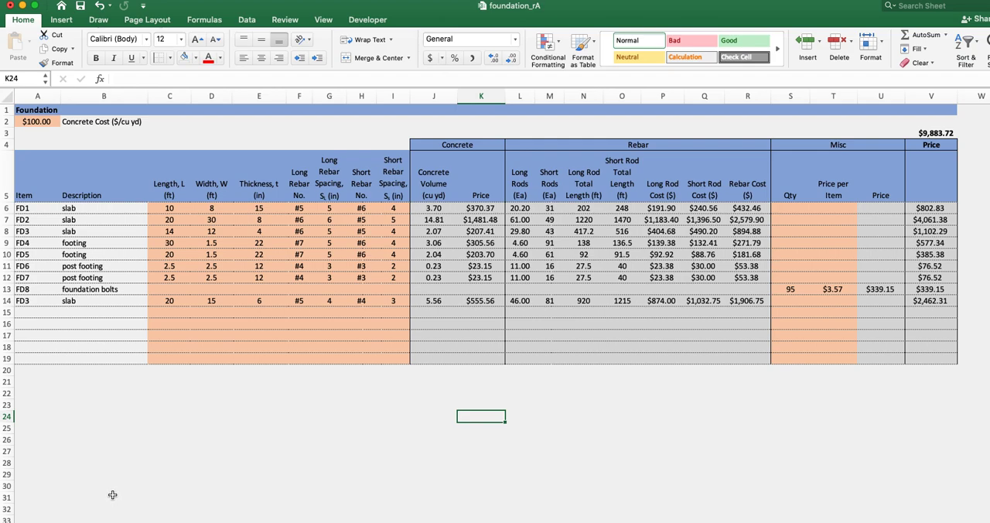
pyautogui.hotkey('ctrl', 'pagedown')
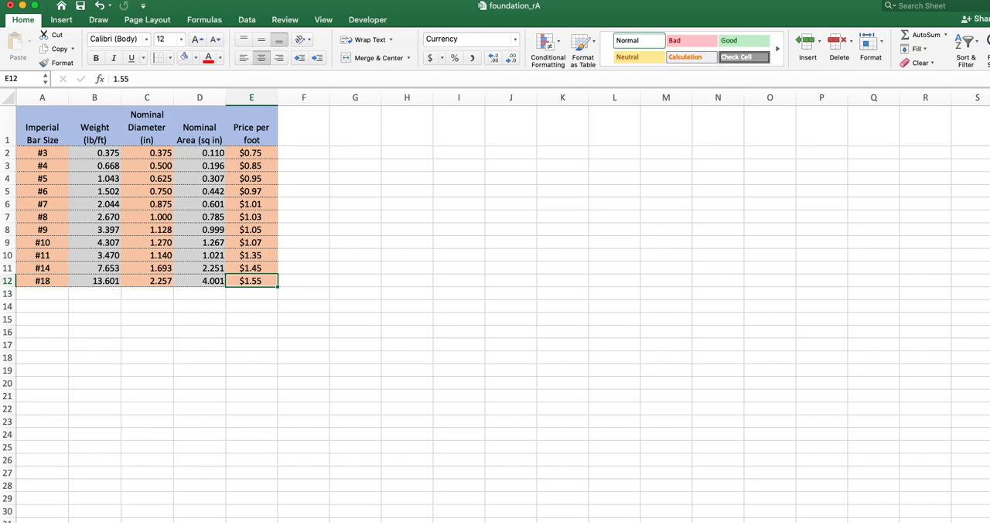
pyautogui.hotkey('ctrl', 'pageup')
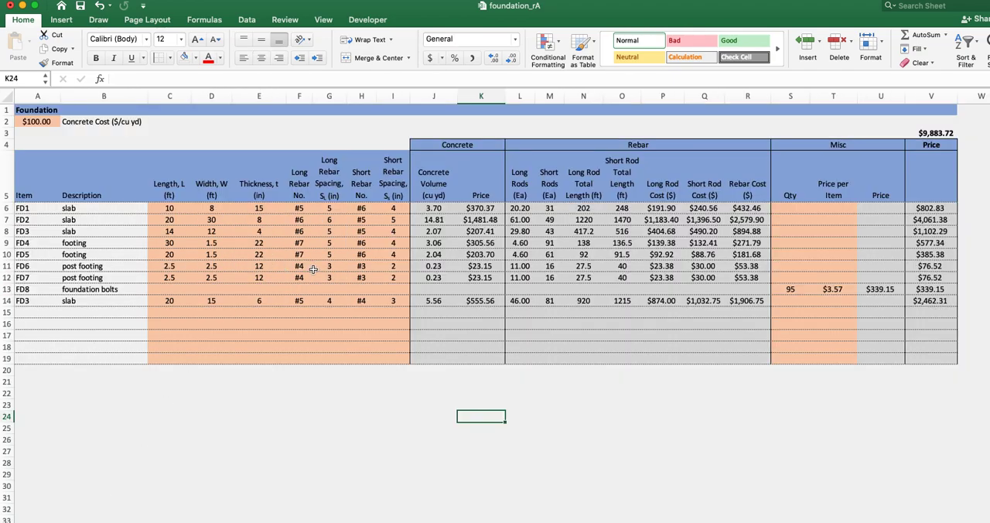